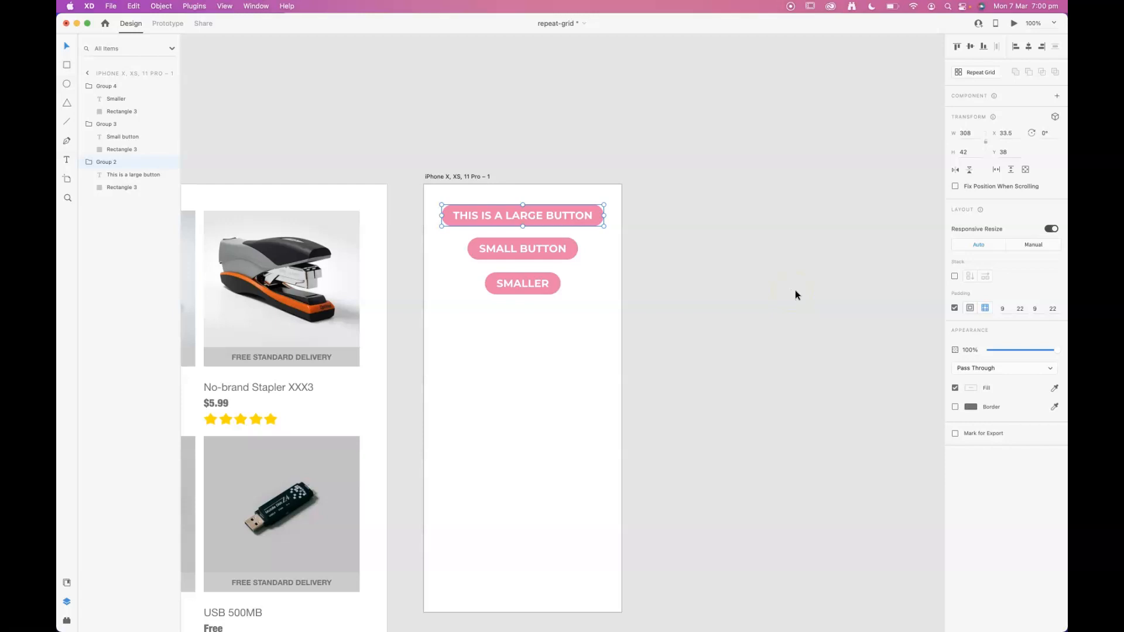
- Add a second iPhone X, XS, 11 Pro artboard beside the one holding the pink buttons
left_click_drag(806, 296, 682, 274)
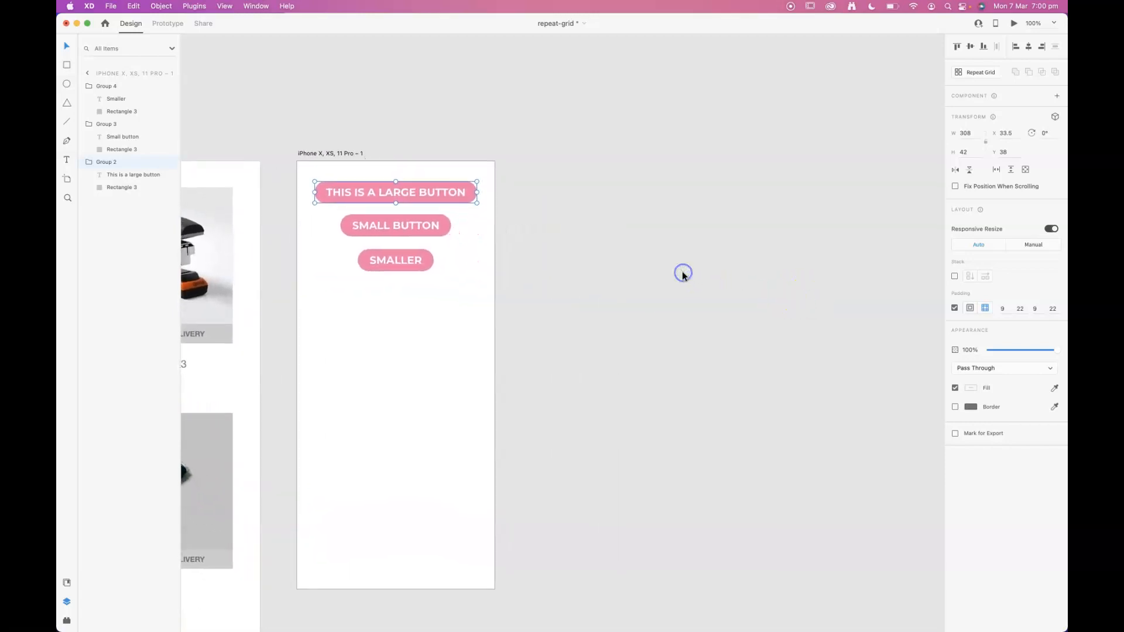
left_click(78, 609)
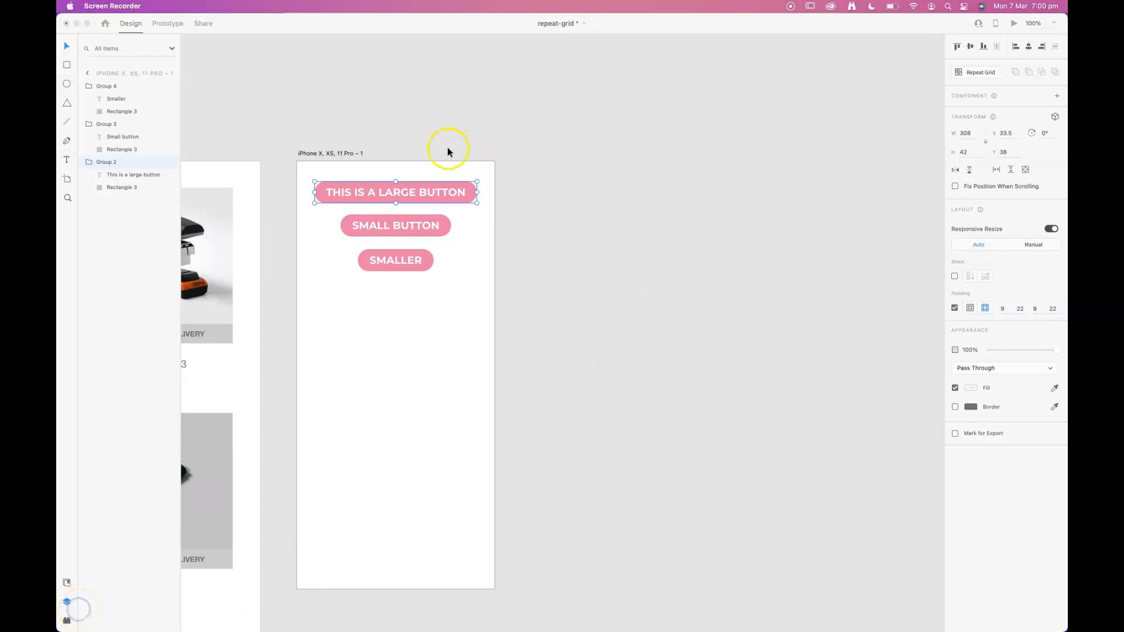
left_click(66, 177)
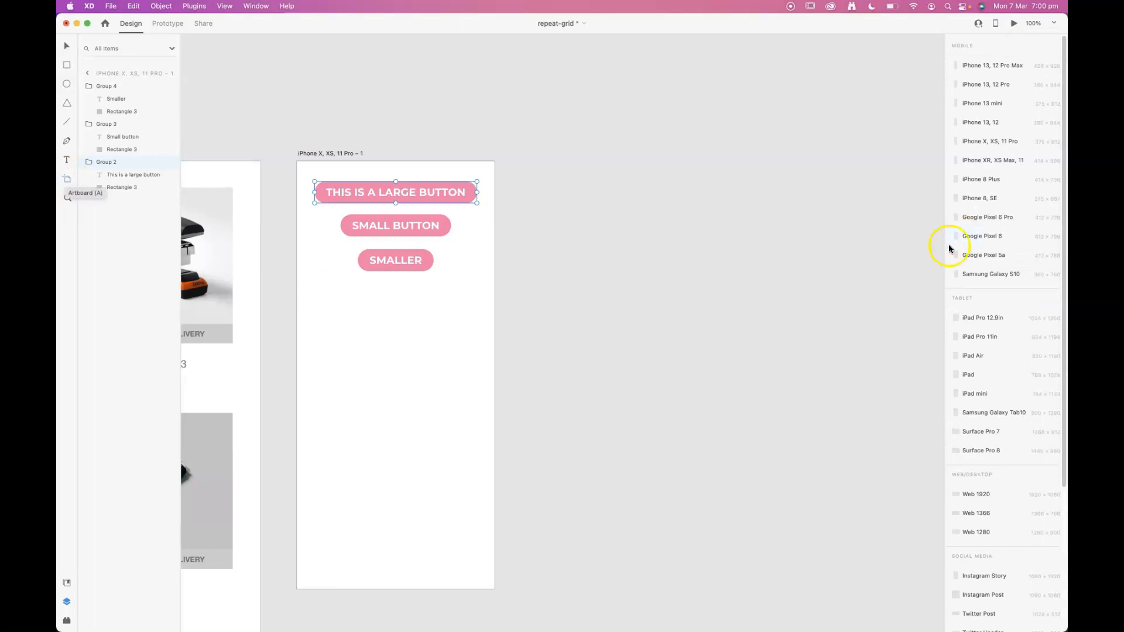
left_click(980, 142)
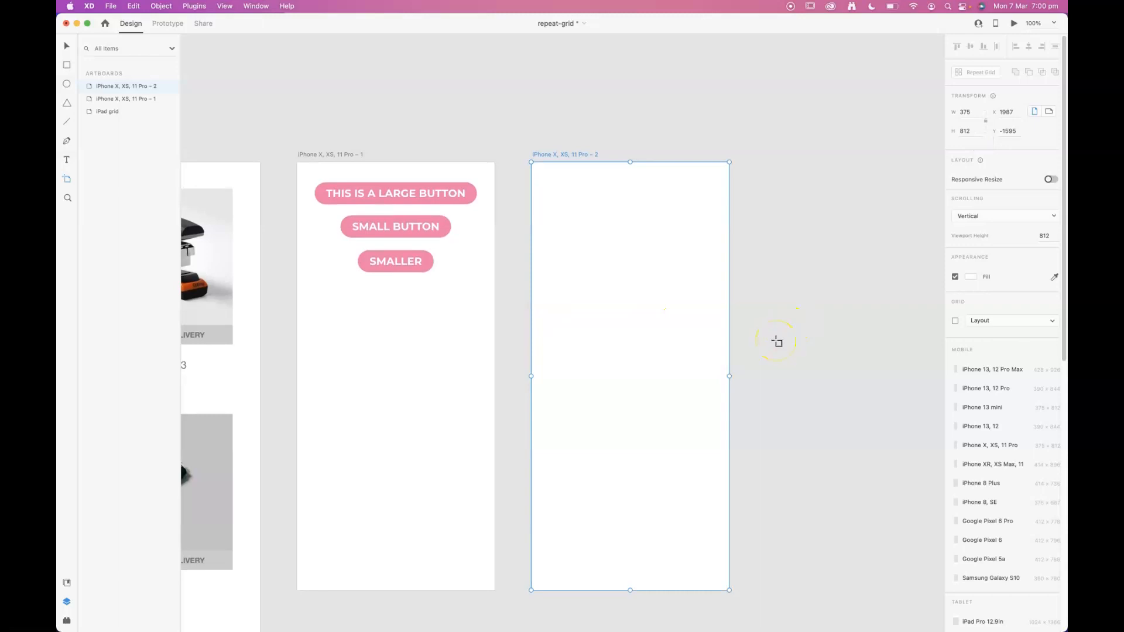
key("super+equal")
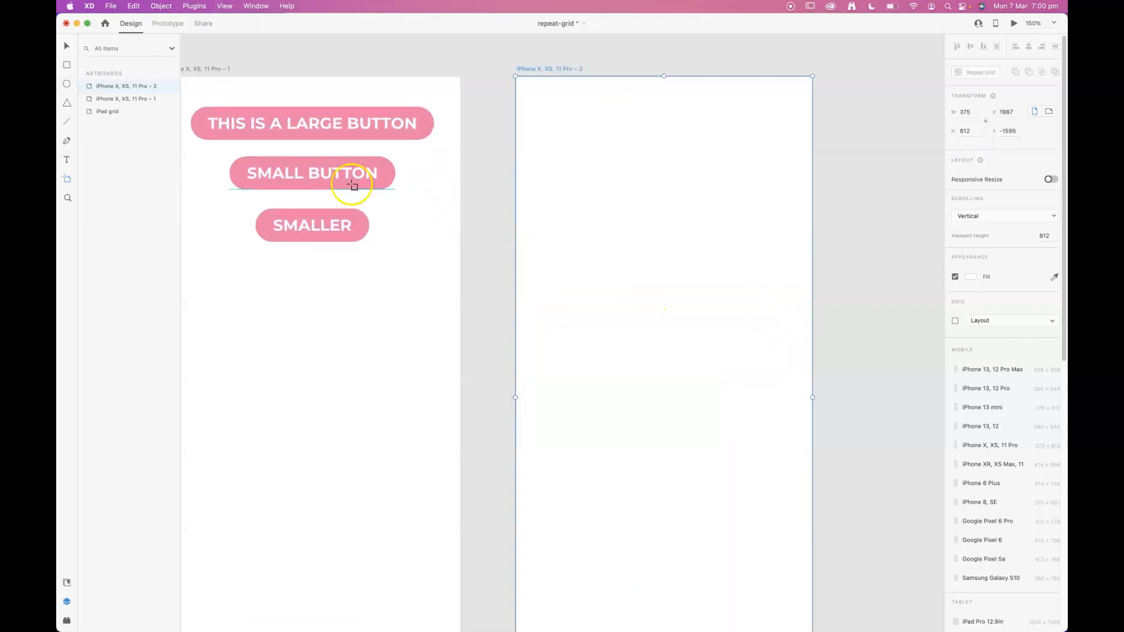
left_click(69, 44)
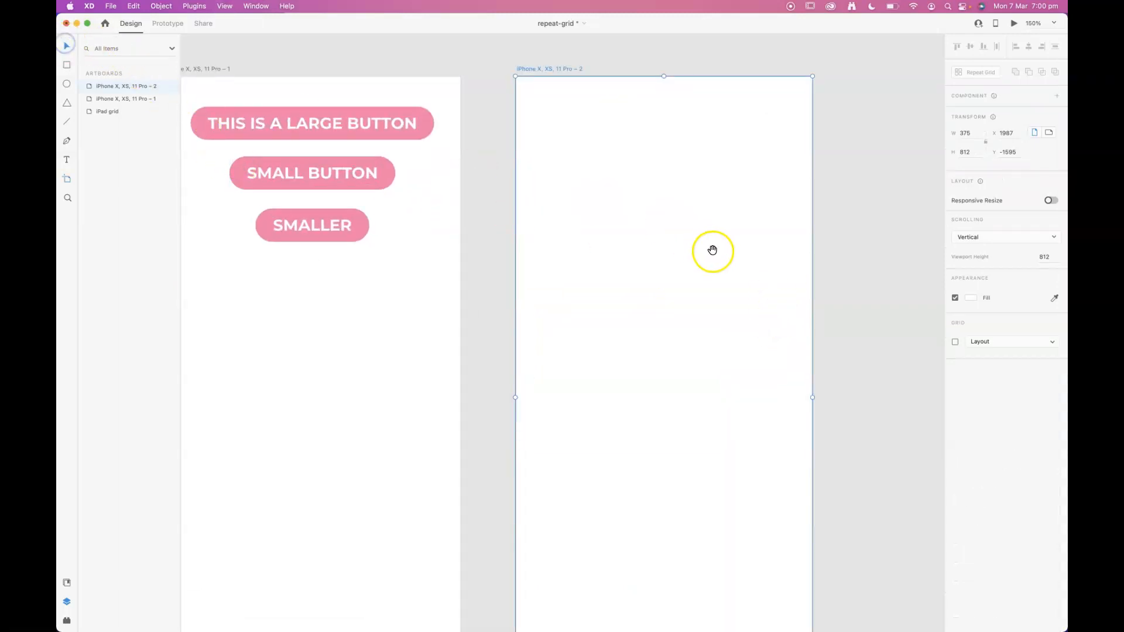
left_click_drag(710, 251, 630, 251)
key("super+minus")
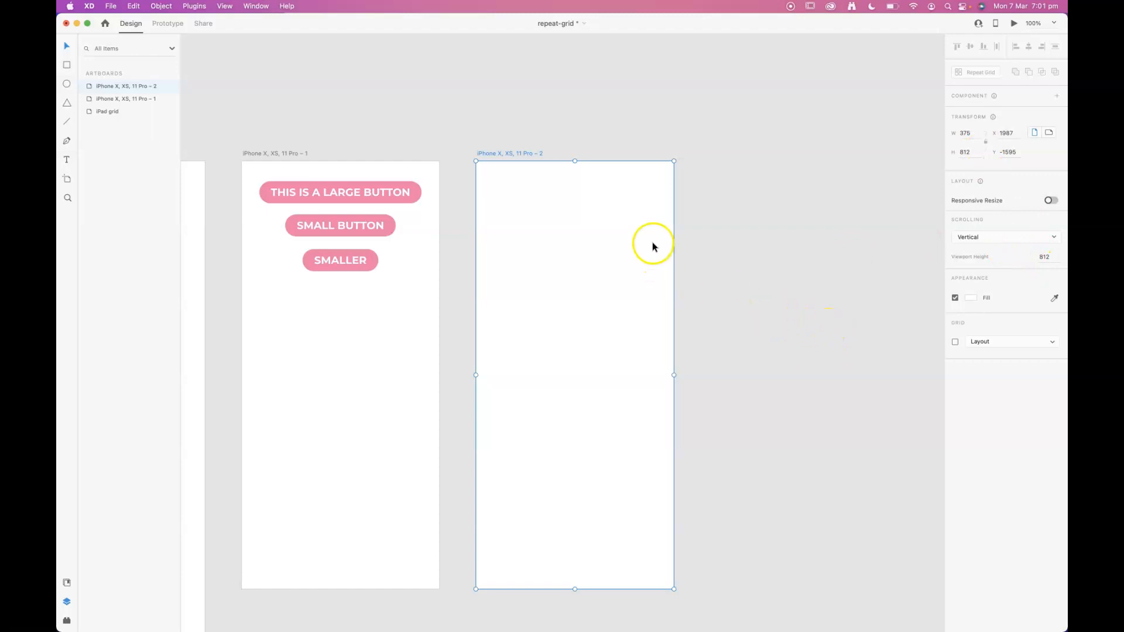
left_click(563, 129)
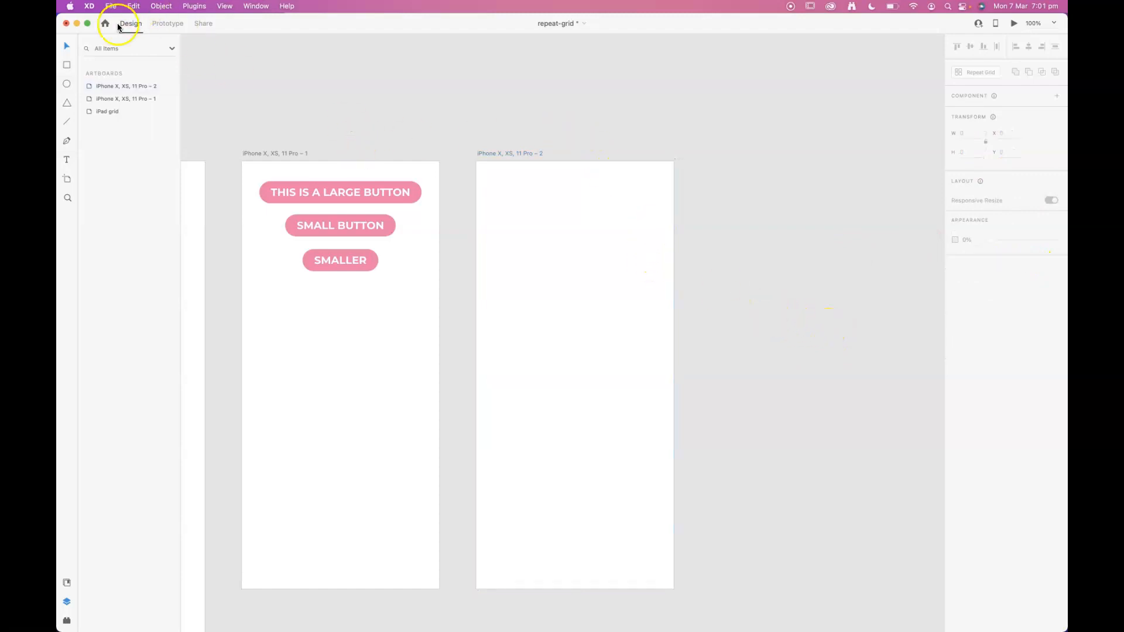
- Create a text box about 359 wide across the top of the new artboard and enter "Heading"
left_click(67, 159)
left_click(484, 181)
left_click_drag(484, 180, 669, 206)
type("T")
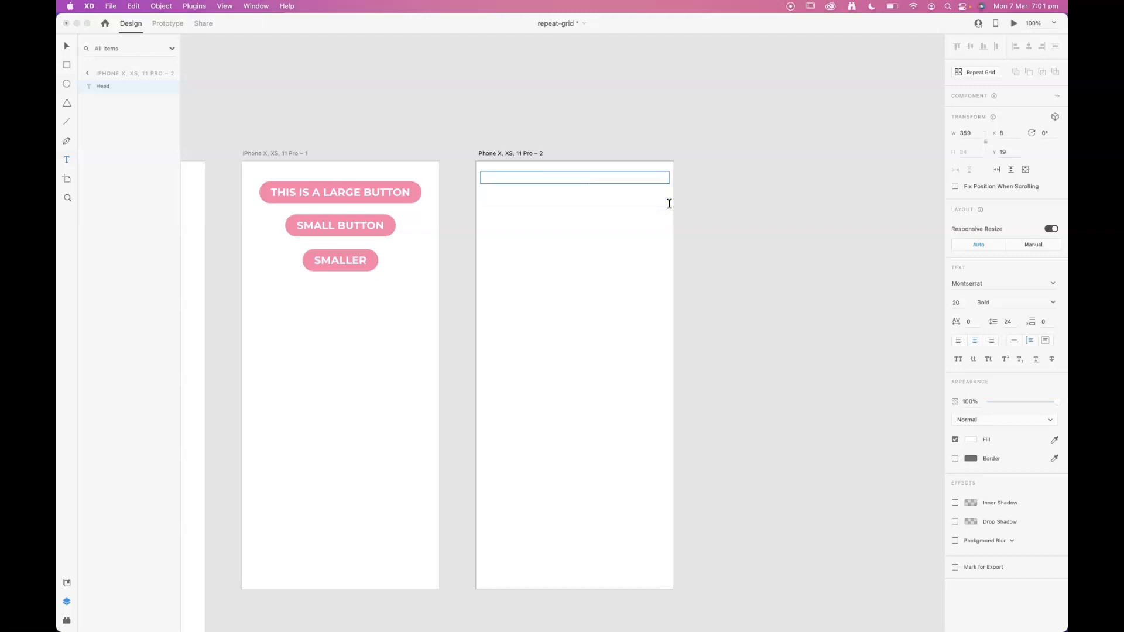
- Set the heading's fill to dark grey and its letter case to uppercase
key("super+a")
left_click(971, 439)
left_click_drag(855, 447, 827, 426)
left_click(1012, 456)
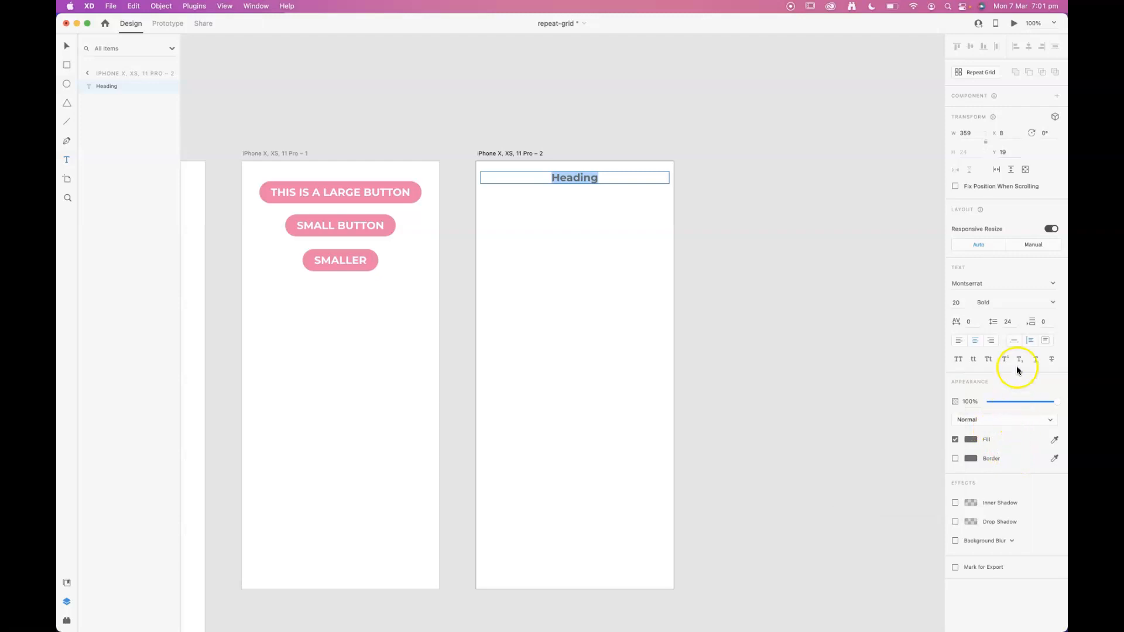
left_click(958, 360)
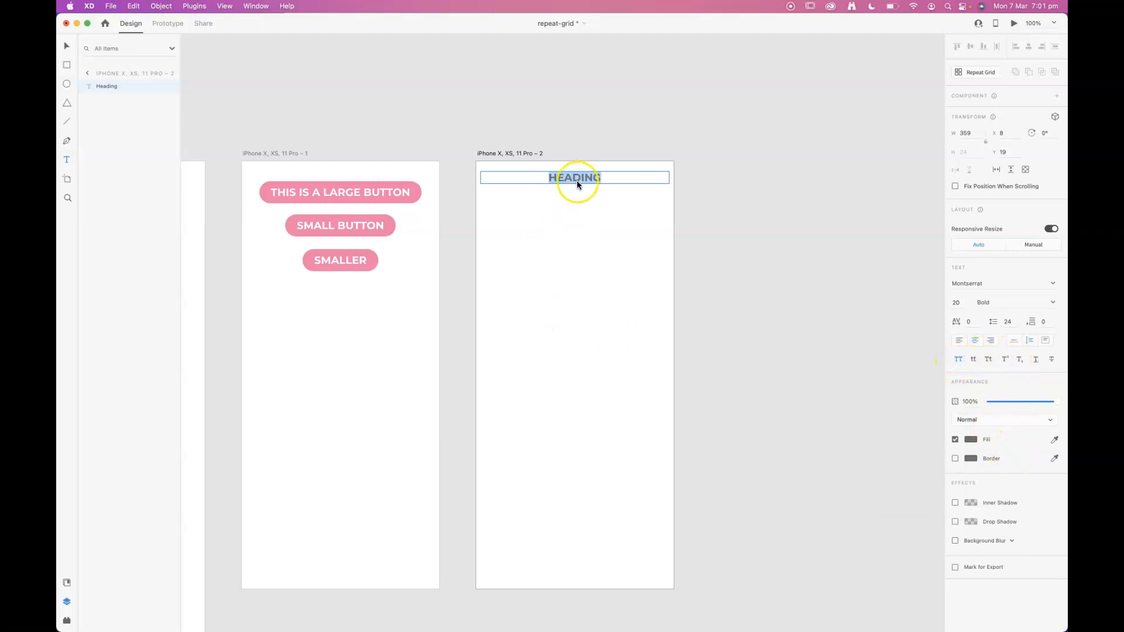
- Change the heading's wording to "This is a Heading", with a space before the last word
left_click(552, 178)
type("THIS IS A")
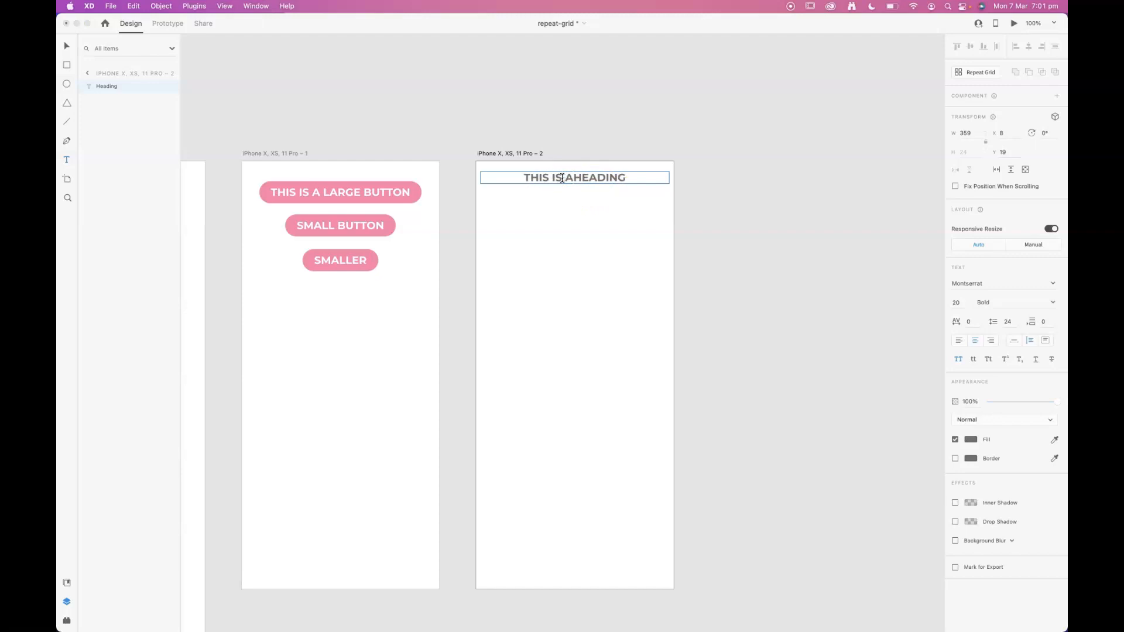
left_click(65, 46)
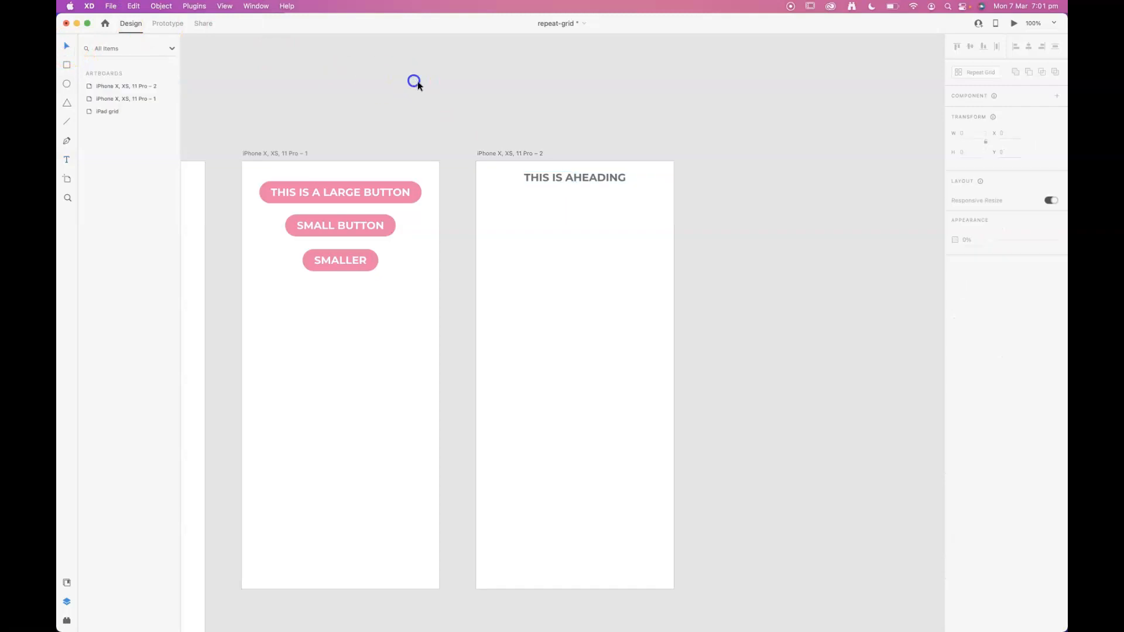
double_click(574, 179)
left_click(574, 179)
left_click(507, 119)
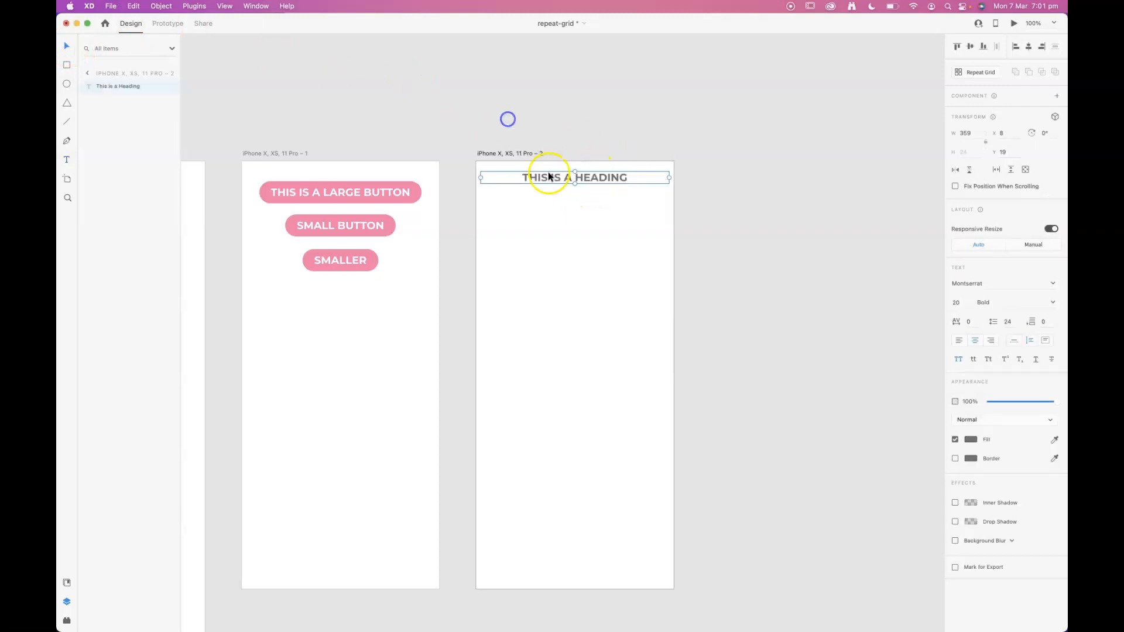
- Duplicate the heading directly below itself, and copy the first two Lorem Ipsum sentences from the lipsum.com page in Chrome
left_click_drag(547, 177, 548, 194)
key("super+Tab")
key("super+Tab")
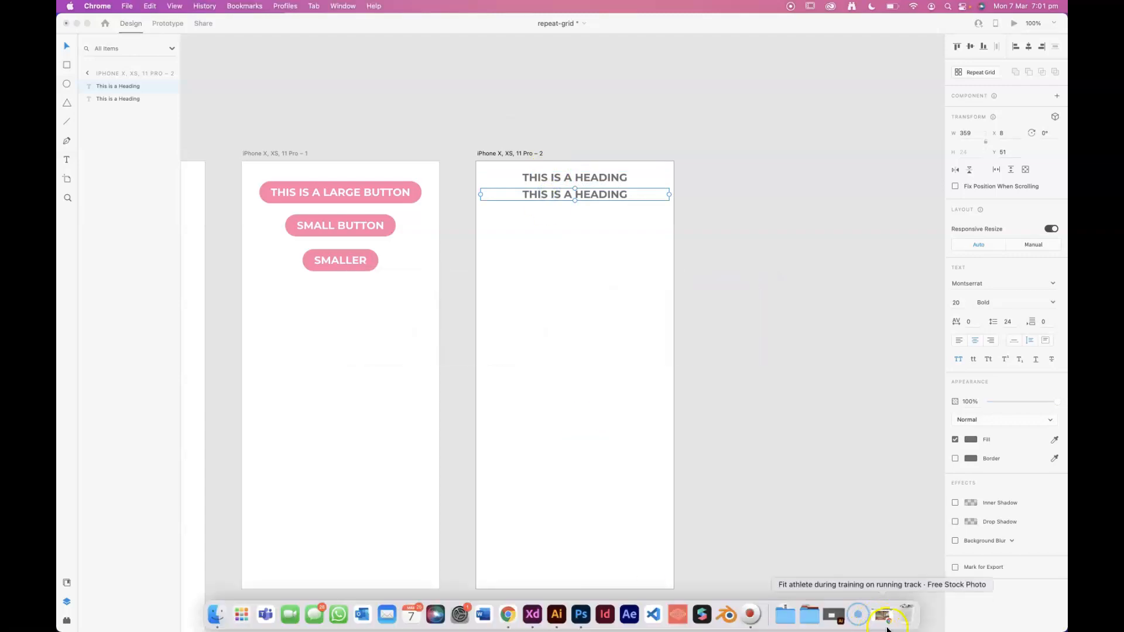
left_click(885, 625)
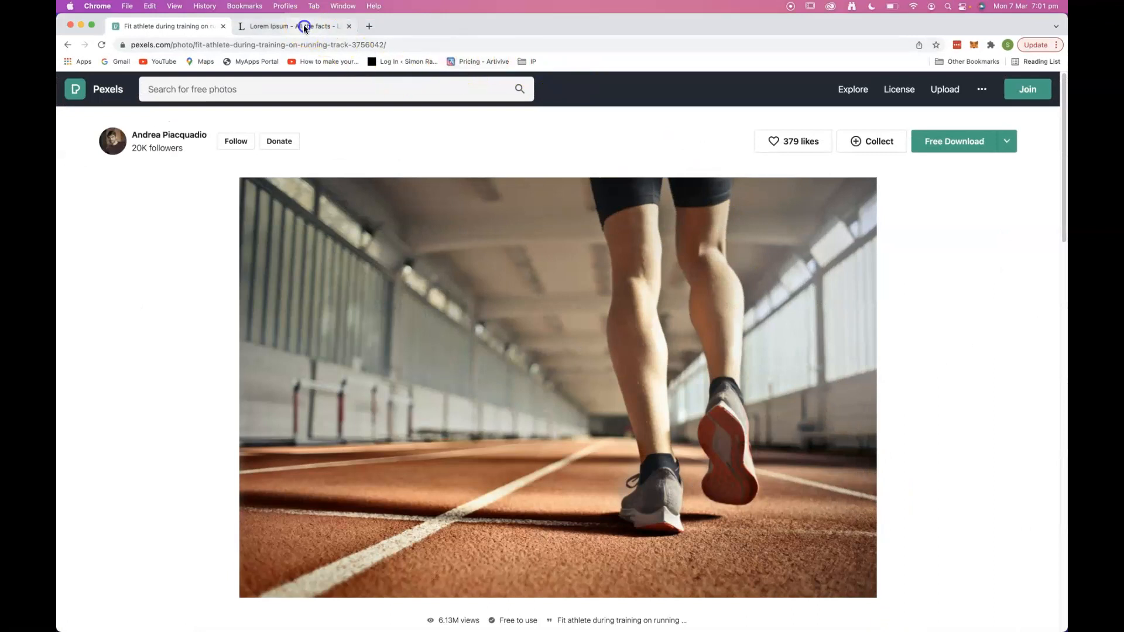
left_click(305, 26)
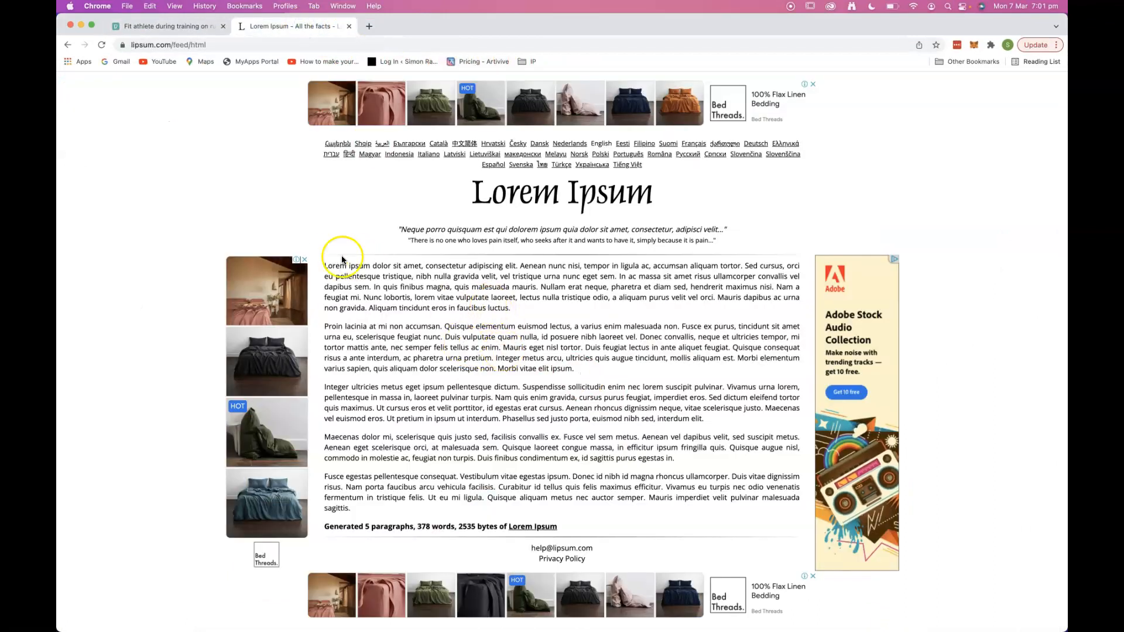
left_click_drag(323, 269, 744, 267)
- Switch back to Adobe XD and replace the duplicated heading's text with the copied Lorem Ipsum sentences
key("super+Tab")
key("super+Tab")
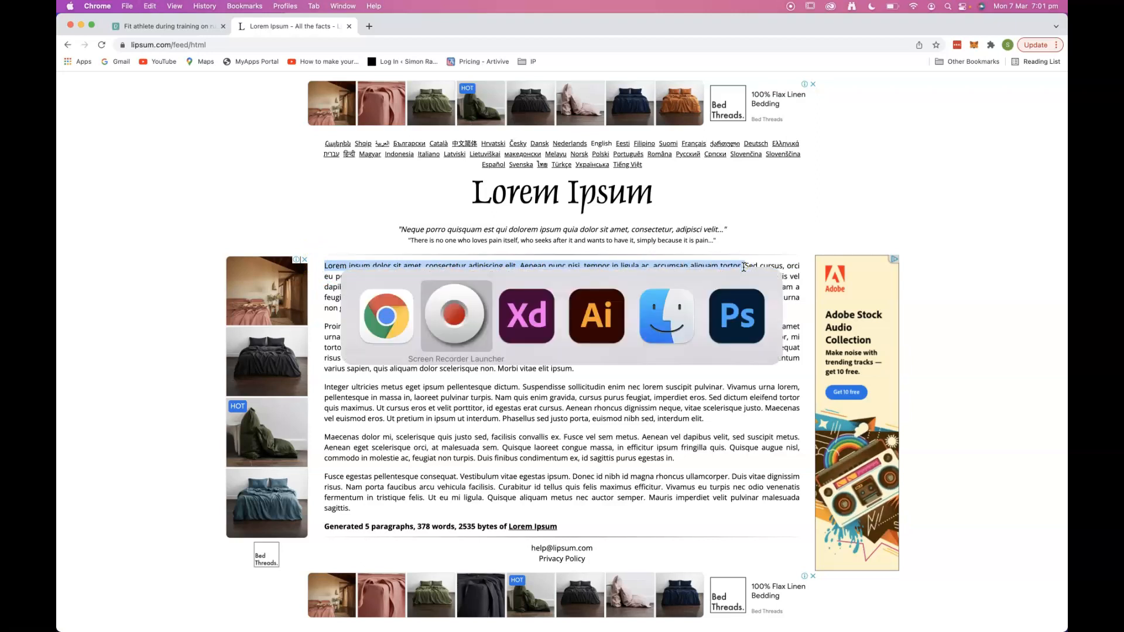
double_click(535, 194)
type("LOREM IPSUM DOLOR SIT AMET, CONSECTETUR ADIPISCING ELIT. AENEAN NUNC NISI, TEMPOR IN LIGULA AC, ACCUMSAN ALIQUAM TORTOR.")
- Set the fill colour of the whole Lorem Ipsum paragraph to light grey
key("super+a")
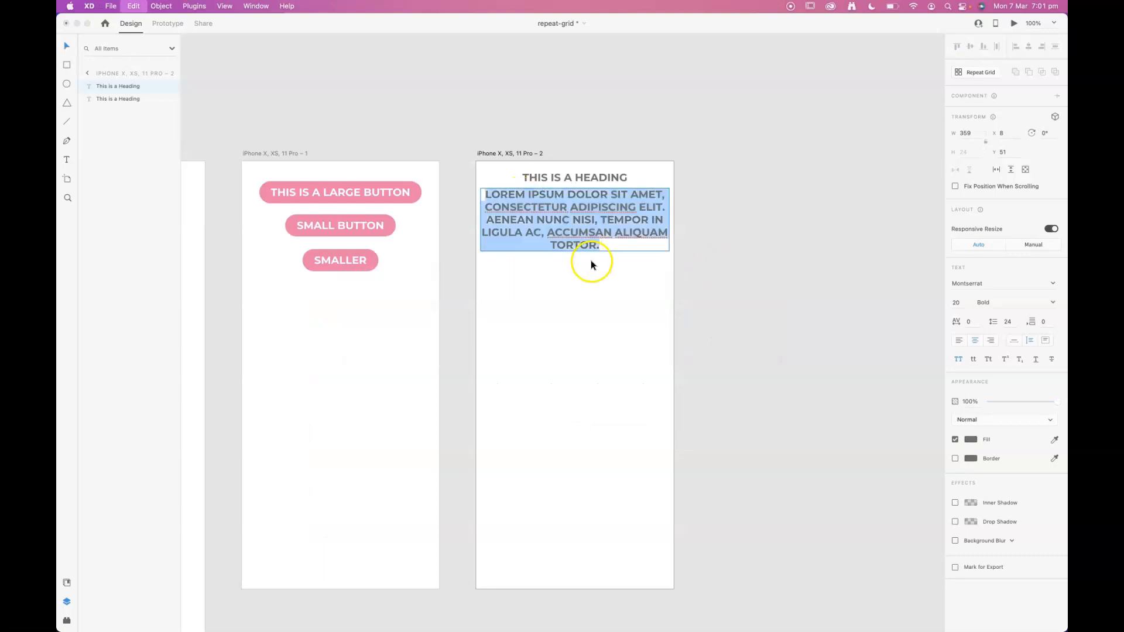
left_click(970, 439)
left_click_drag(846, 410, 833, 402)
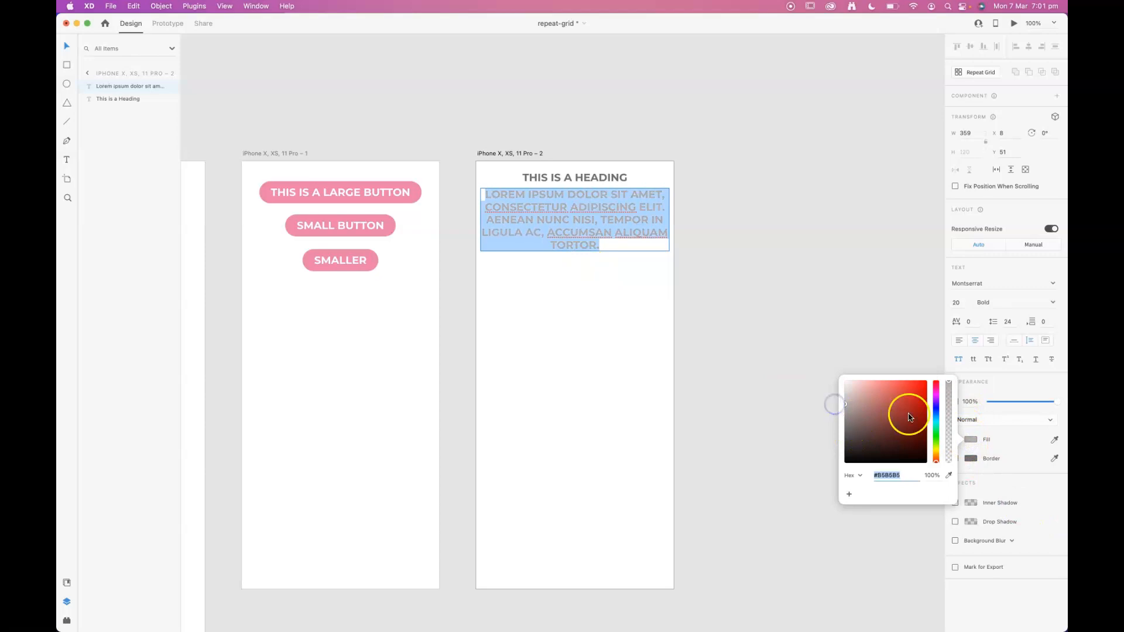
left_click(1016, 390)
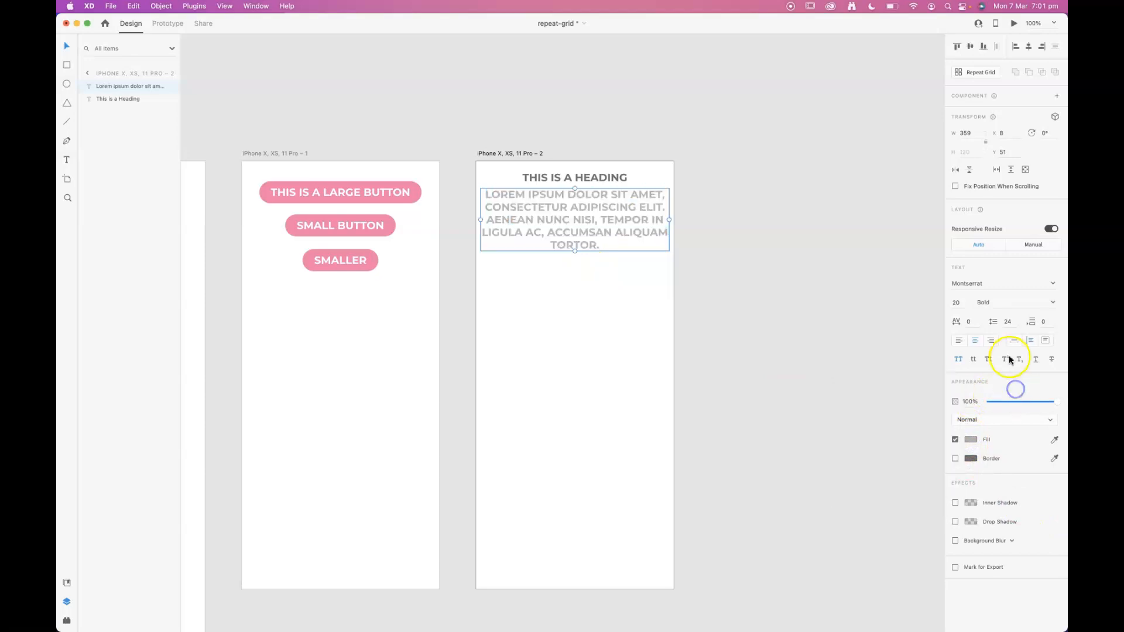
- Set the paragraph's font weight to Regular and turn off its uppercase formatting
left_click(1052, 302)
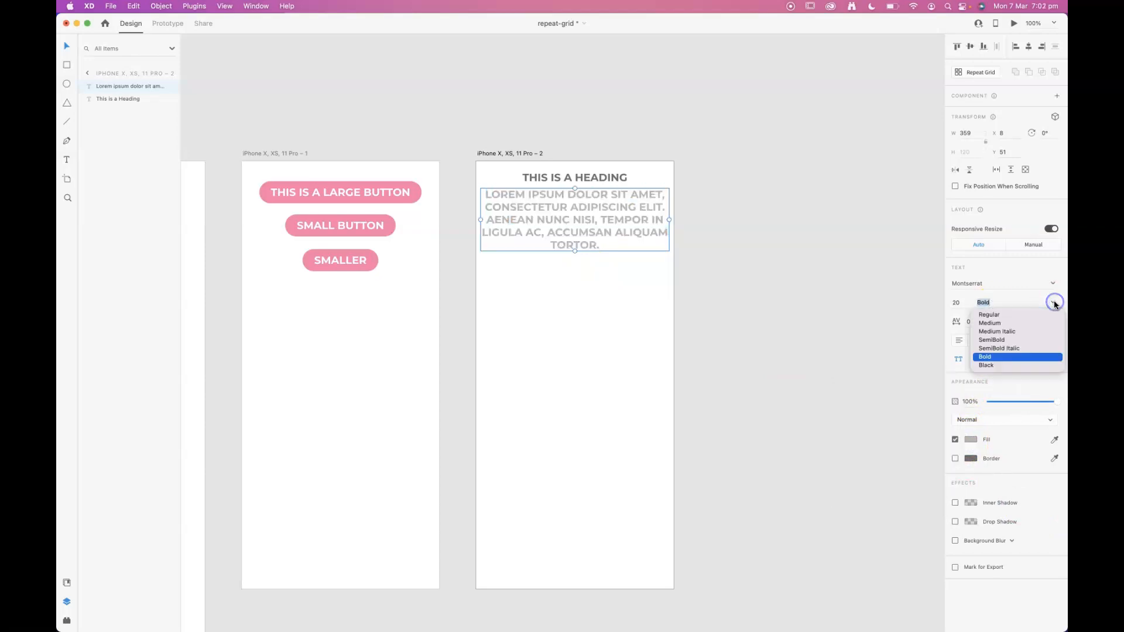
left_click(989, 315)
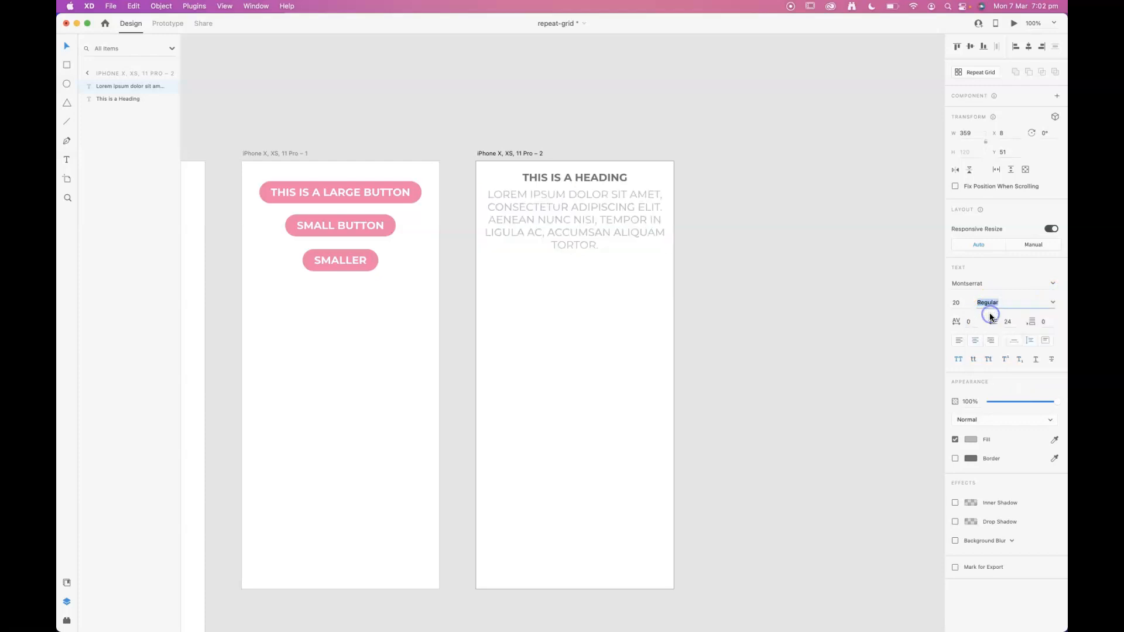
left_click(959, 359)
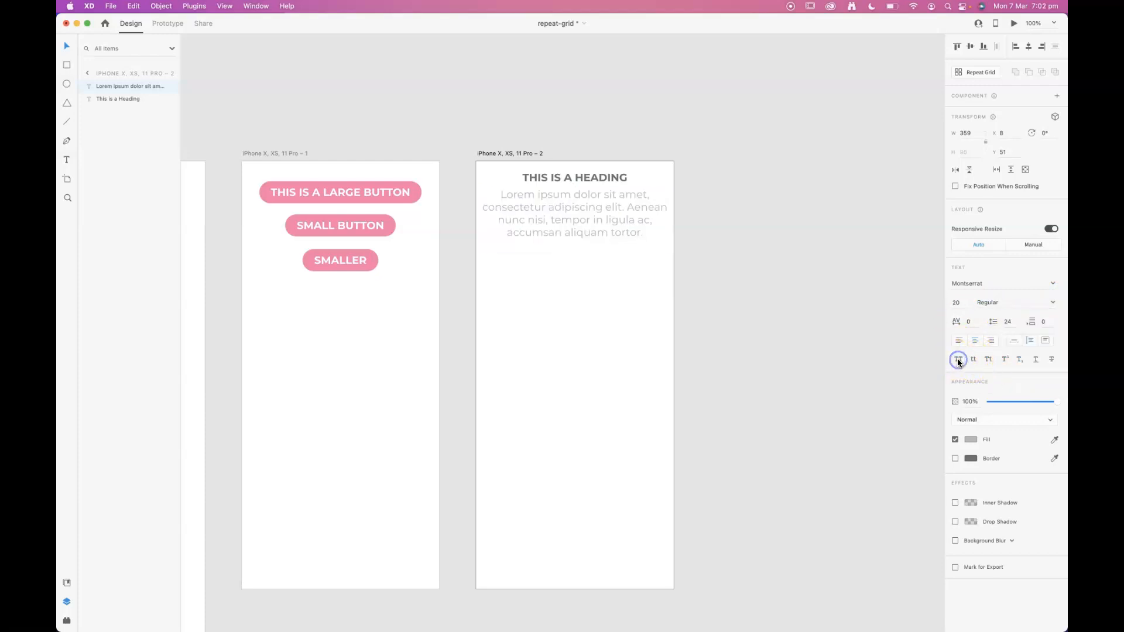
left_click(760, 212)
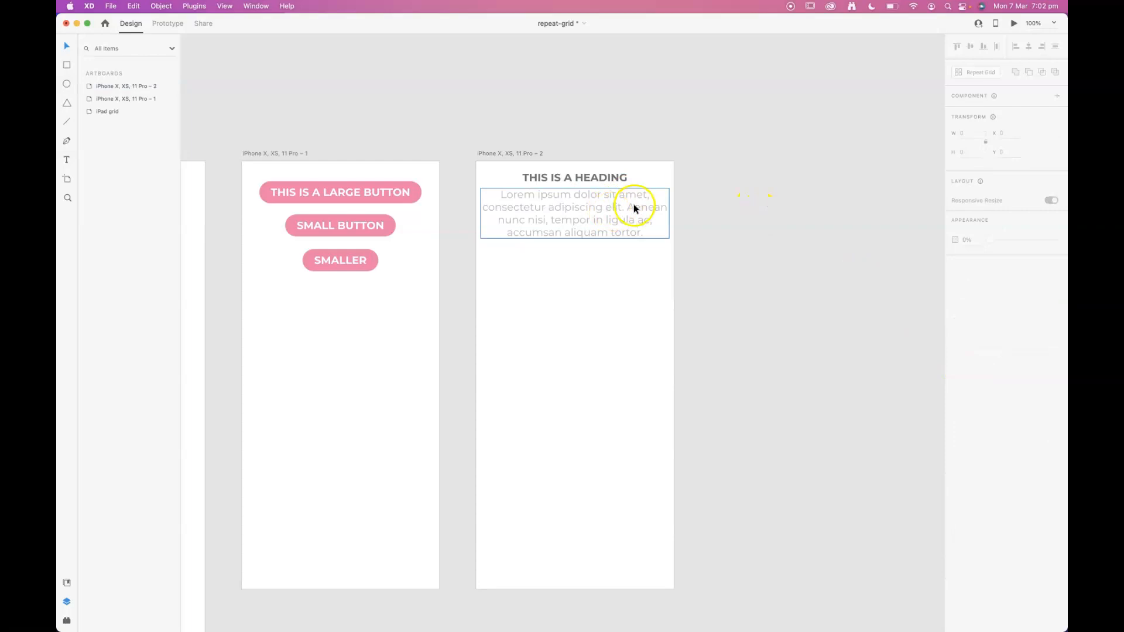
left_click_drag(720, 171, 568, 220)
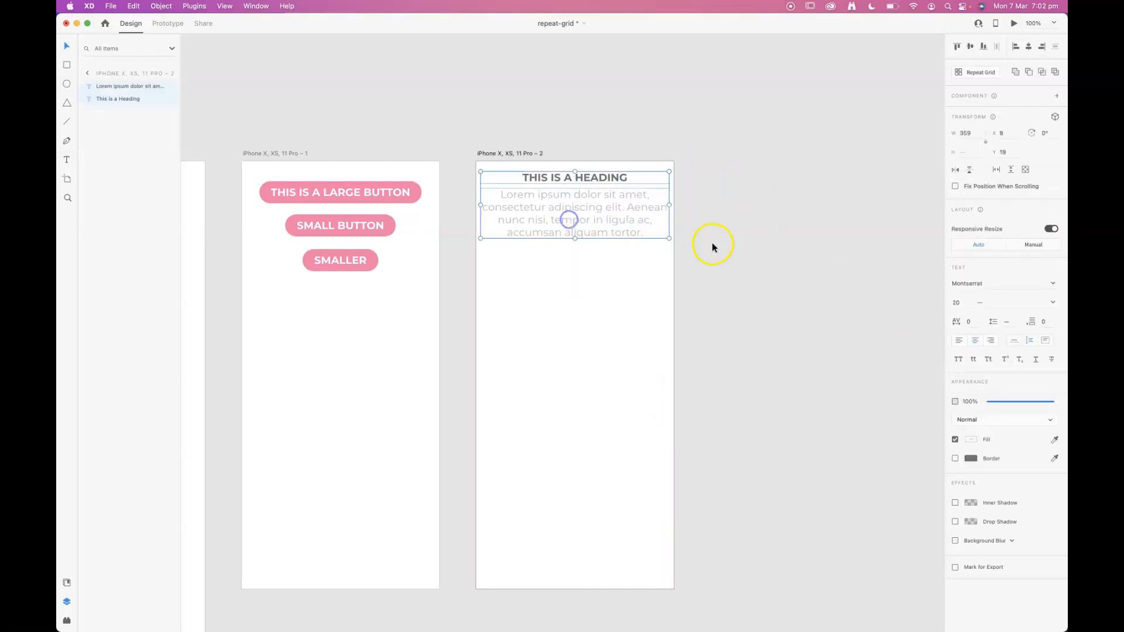
left_click(713, 245)
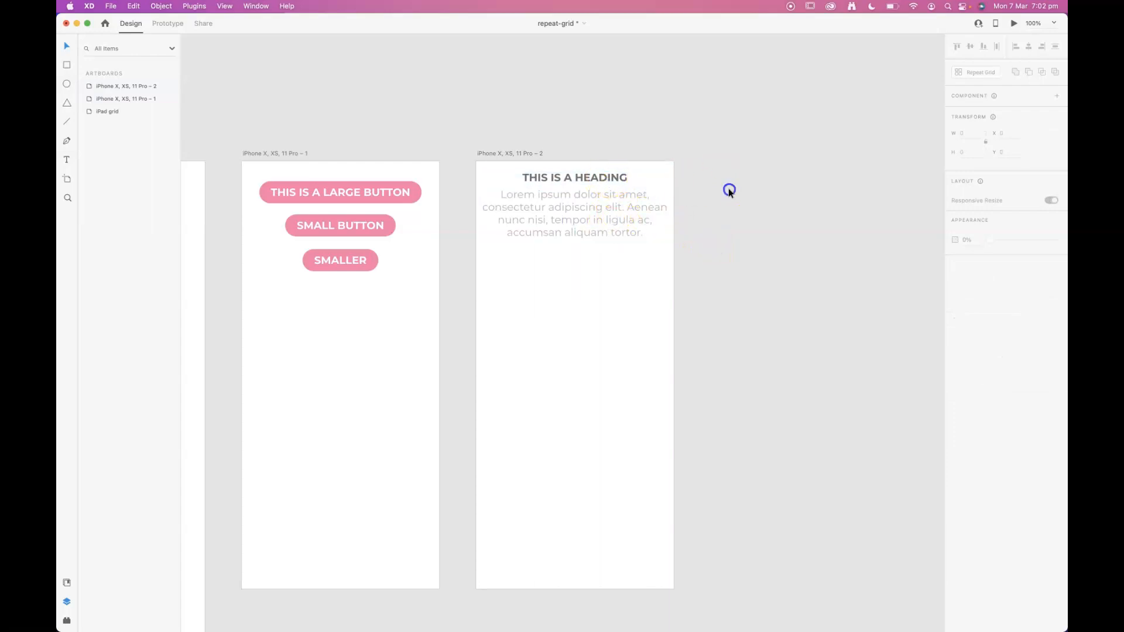
- Copy the SMALLER button beneath the second artboard's paragraph, and move the heading, paragraph and button down together to Y 123
left_click_drag(340, 265, 573, 265)
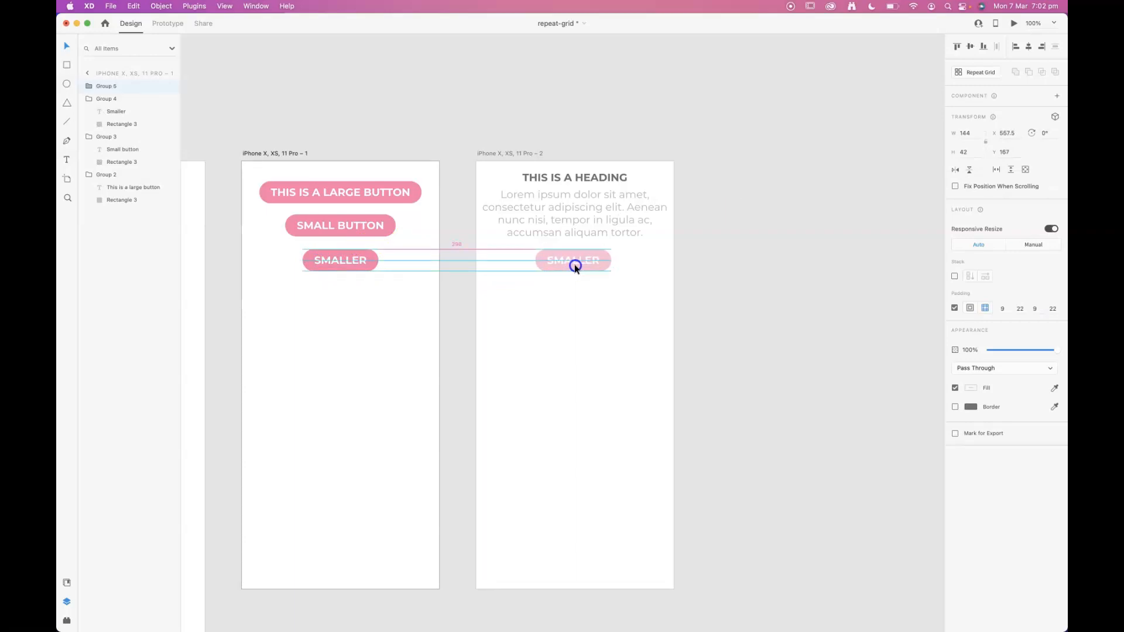
left_click_drag(574, 264, 574, 265)
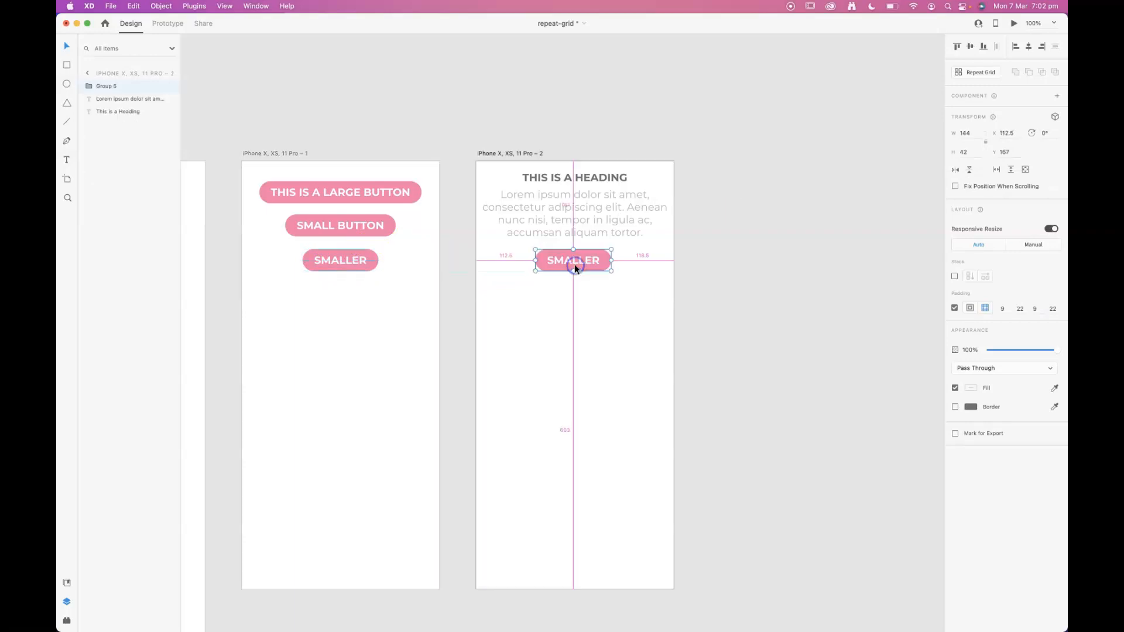
left_click(726, 283)
left_click_drag(753, 300, 542, 233)
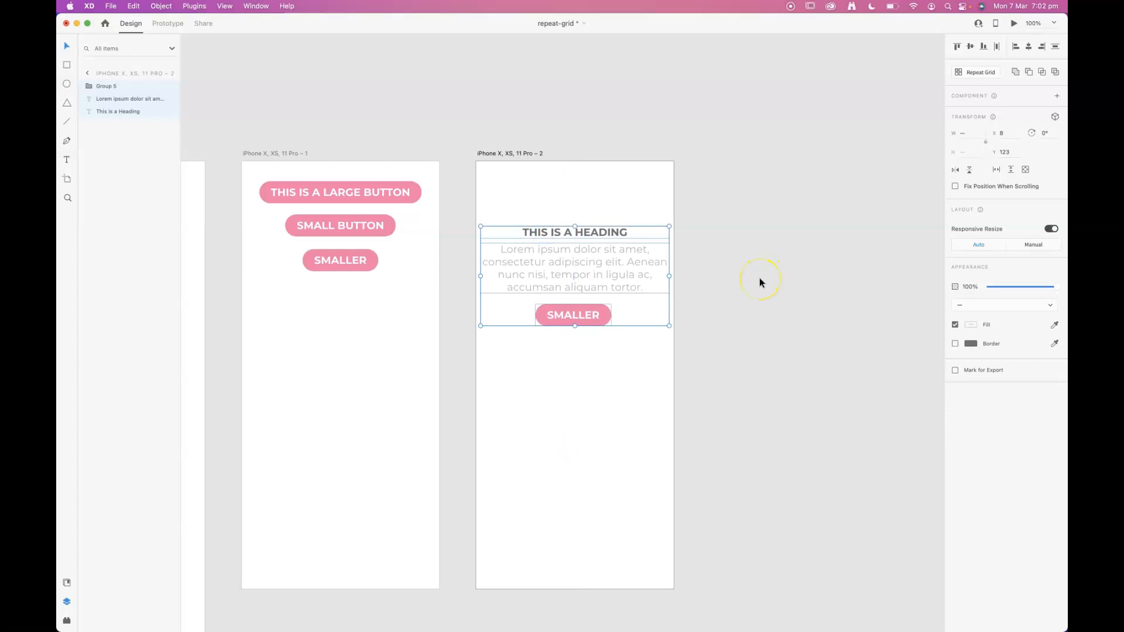
- Switch to Adobe Illustrator and copy the red heart icon with the pulse line from health-icons.ai
key("super+Tab")
key("super+Tab")
key("super+Tab")
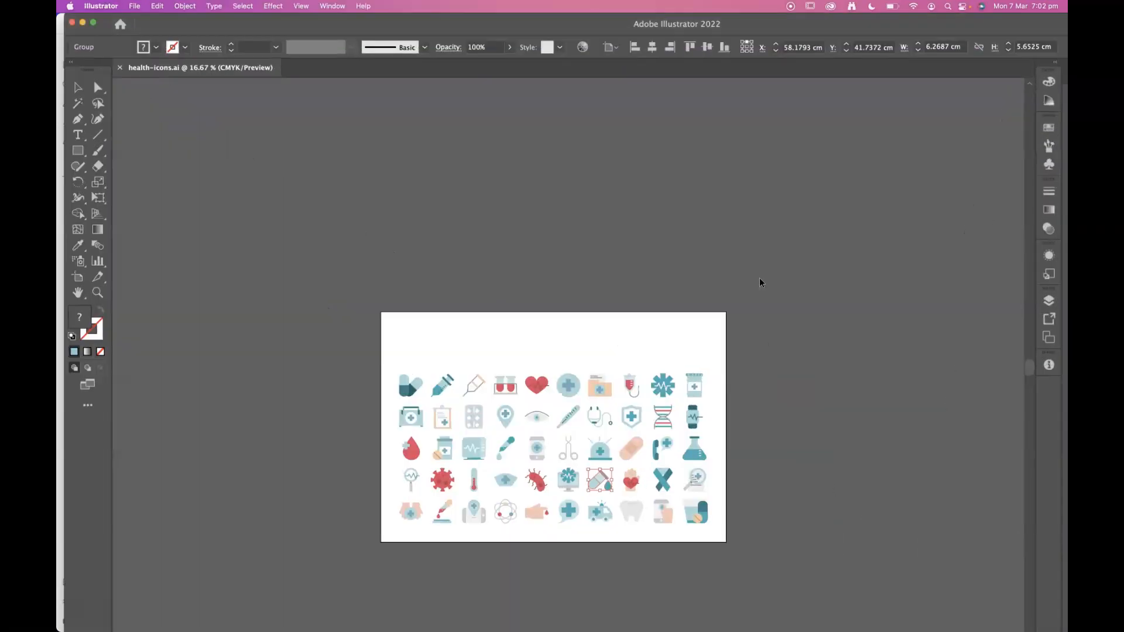
key("super+equal")
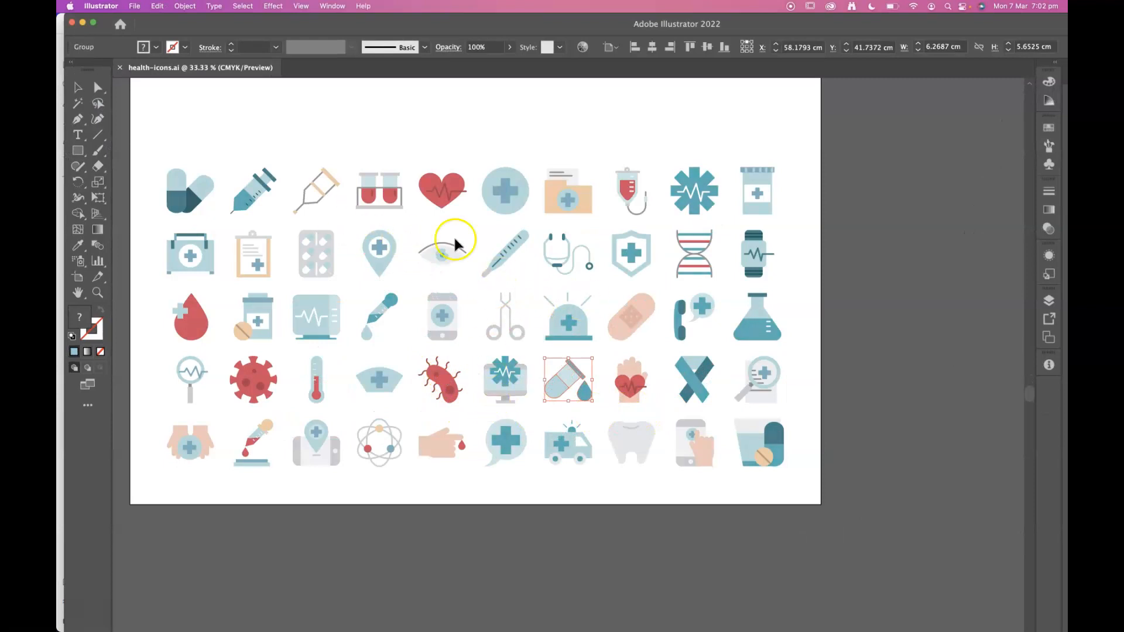
left_click(430, 179)
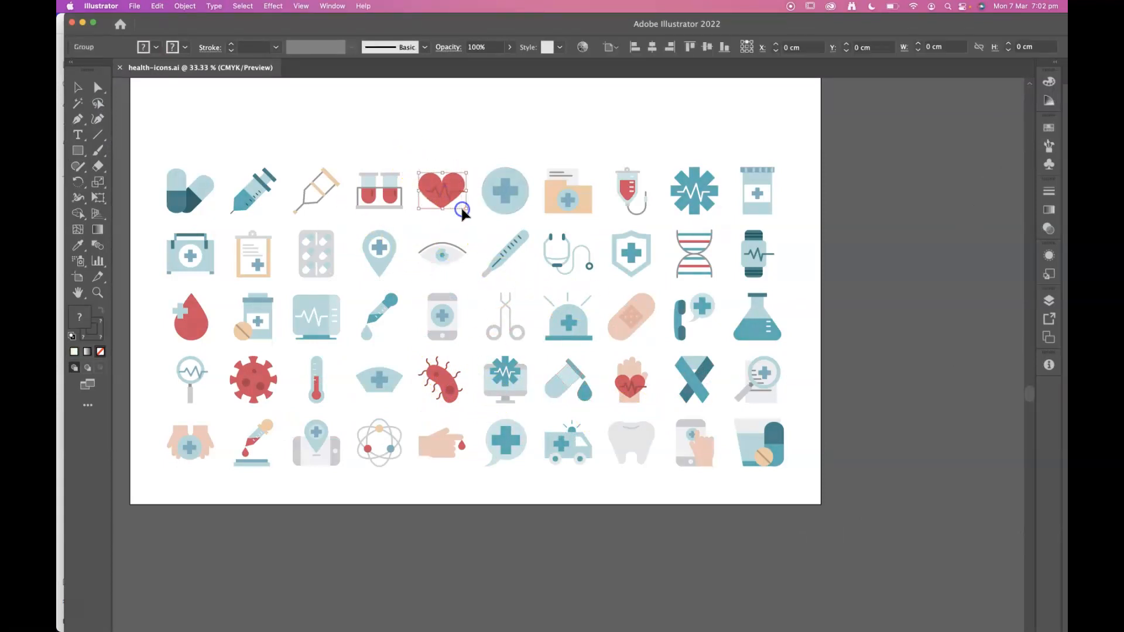
key("super+Tab")
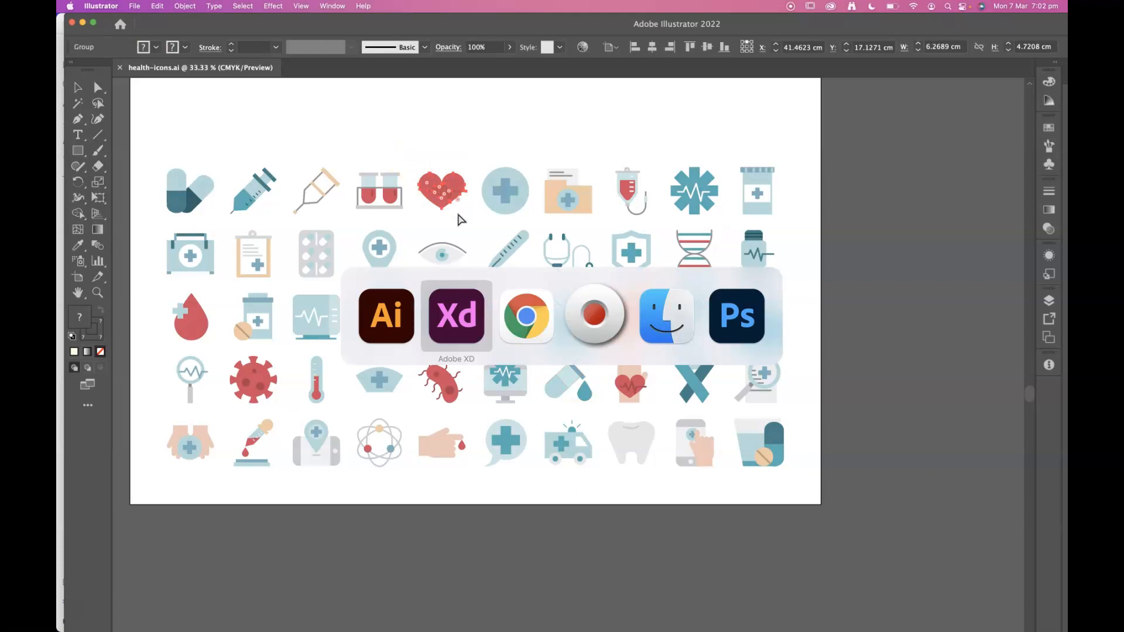
- Paste the heart icon in Adobe XD, centre it above the heading, and move the SMALLER button closer to the paragraph
key("super+v")
left_click_drag(622, 340, 574, 207)
left_click_drag(631, 368, 566, 304)
left_click(741, 311)
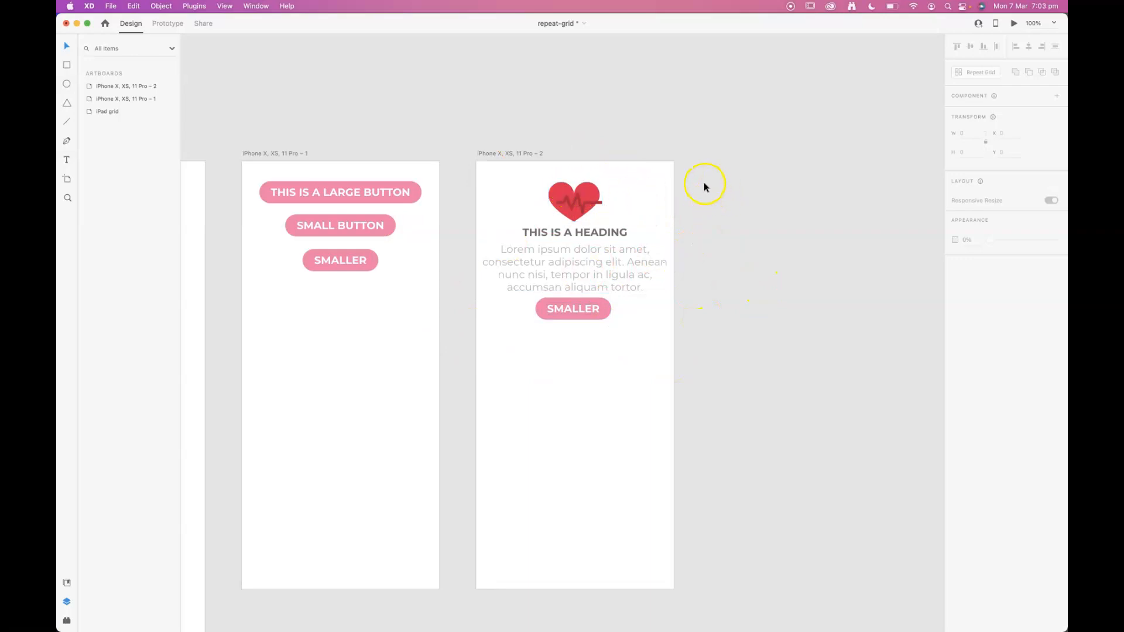
- Rename the heart icon's group as illo and the SMALLER button's group as button on the second iPhone artboard
left_click(589, 202)
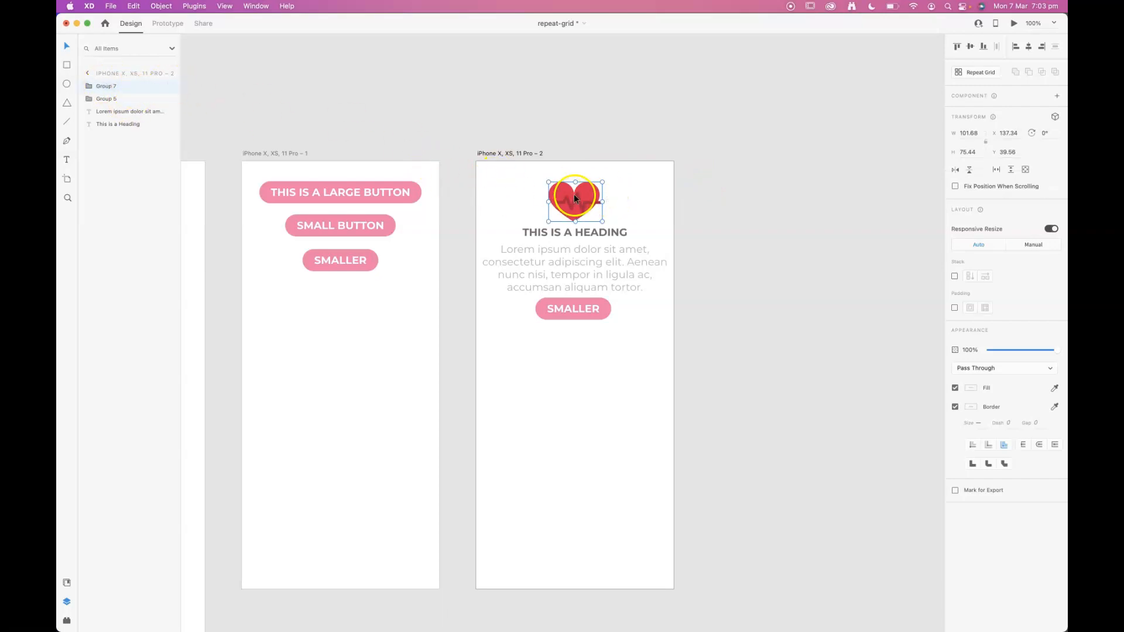
left_click(106, 97)
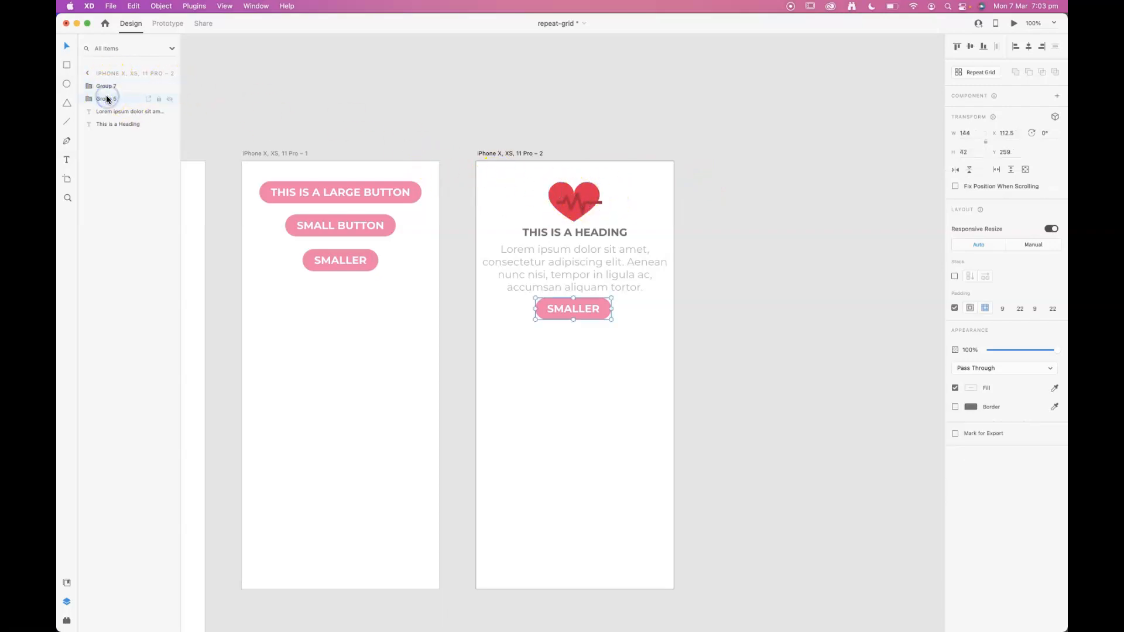
double_click(103, 86)
key("BackSpace")
left_click(527, 202)
left_click(107, 99)
double_click(106, 98)
left_click(799, 156)
- Group the heart icon, heading, paragraph and button together and name the group tile
left_click_drag(747, 326, 519, 188)
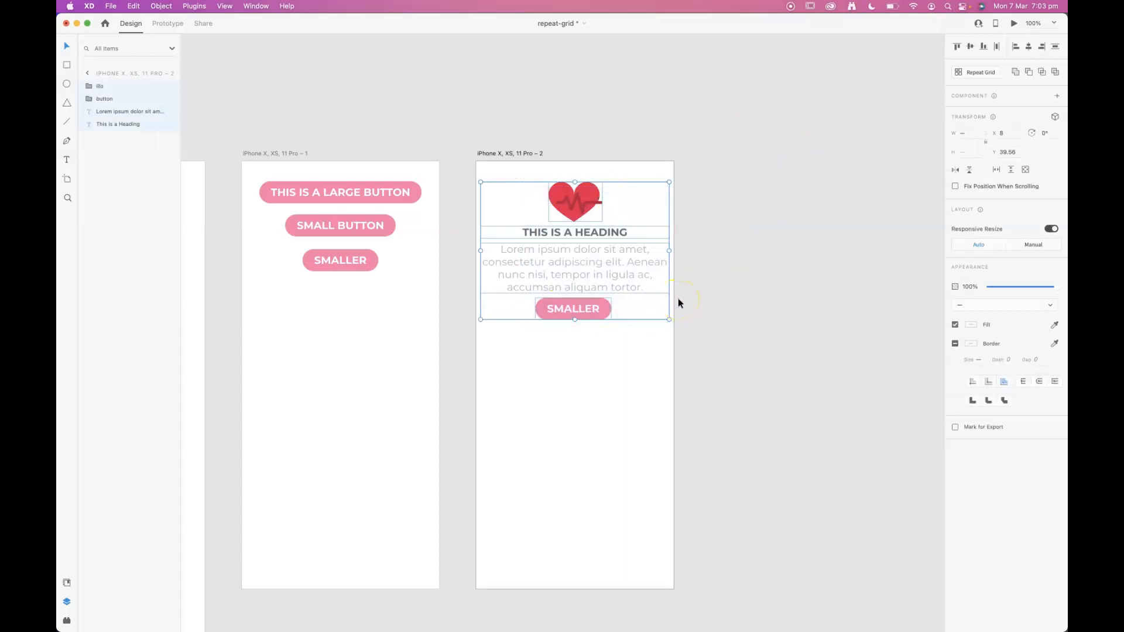
key("super+g")
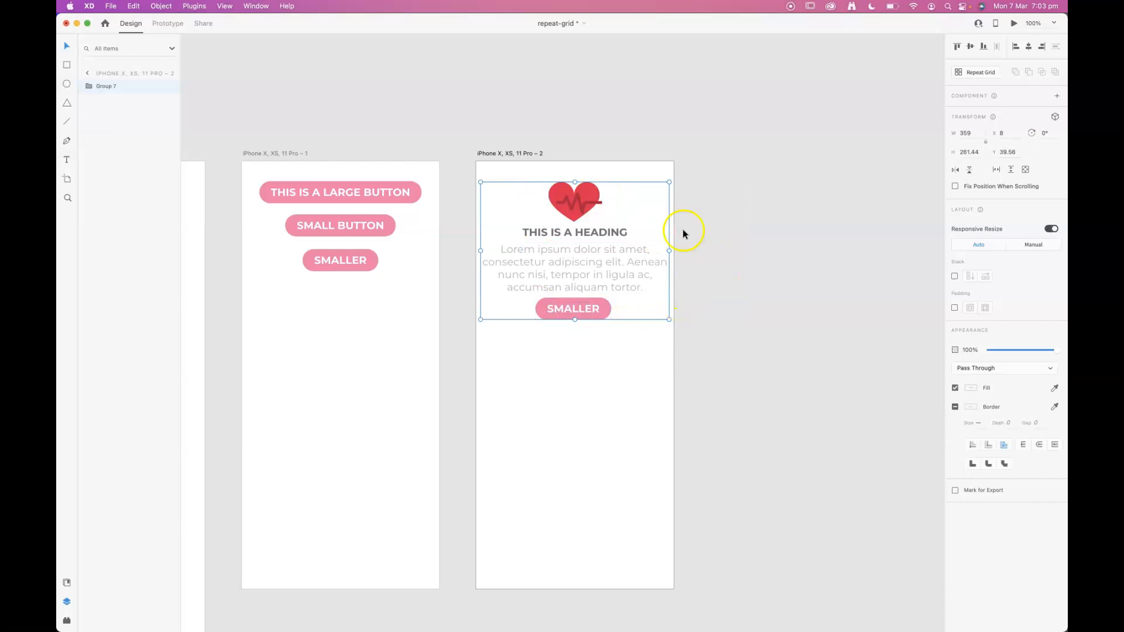
double_click(103, 86)
key("BackSpace")
type("tile")
left_click(778, 217)
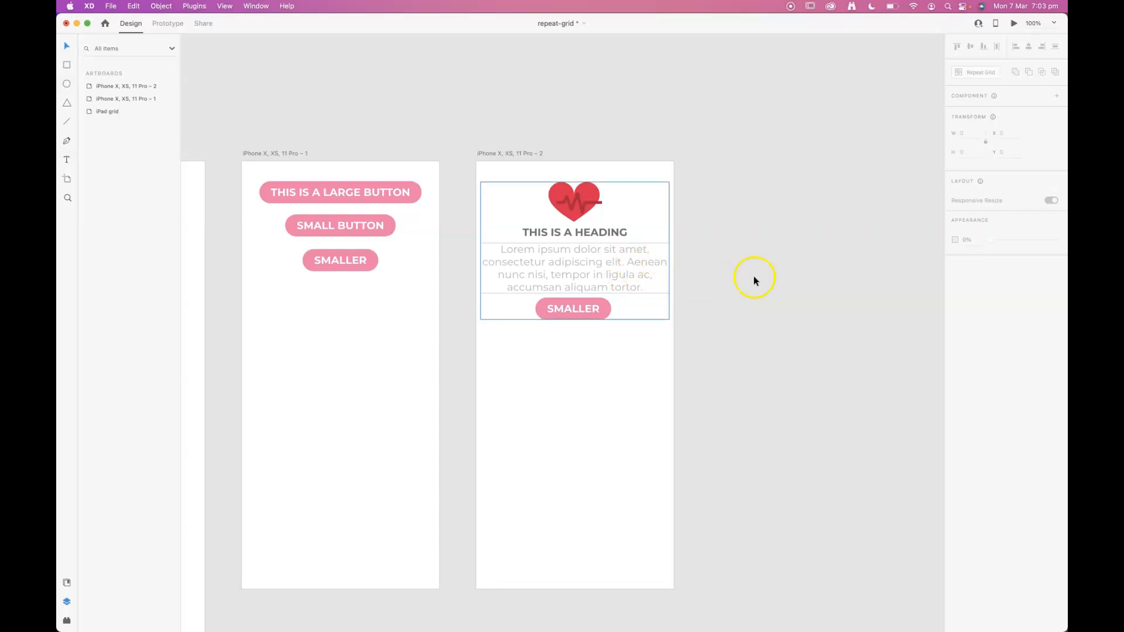
- Duplicate the tile twice down the artboard at Y 328.56 and Y 617.56, and extend the artboard's height to fit all three tiles
left_click_drag(580, 209, 581, 354)
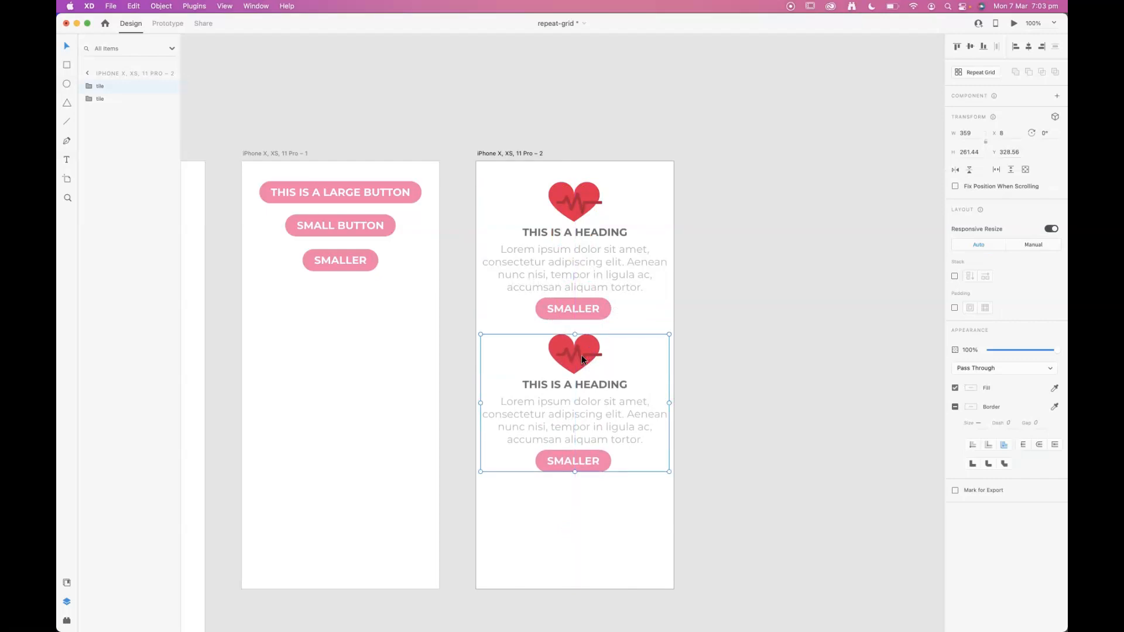
scroll(717, 416, "down", 5)
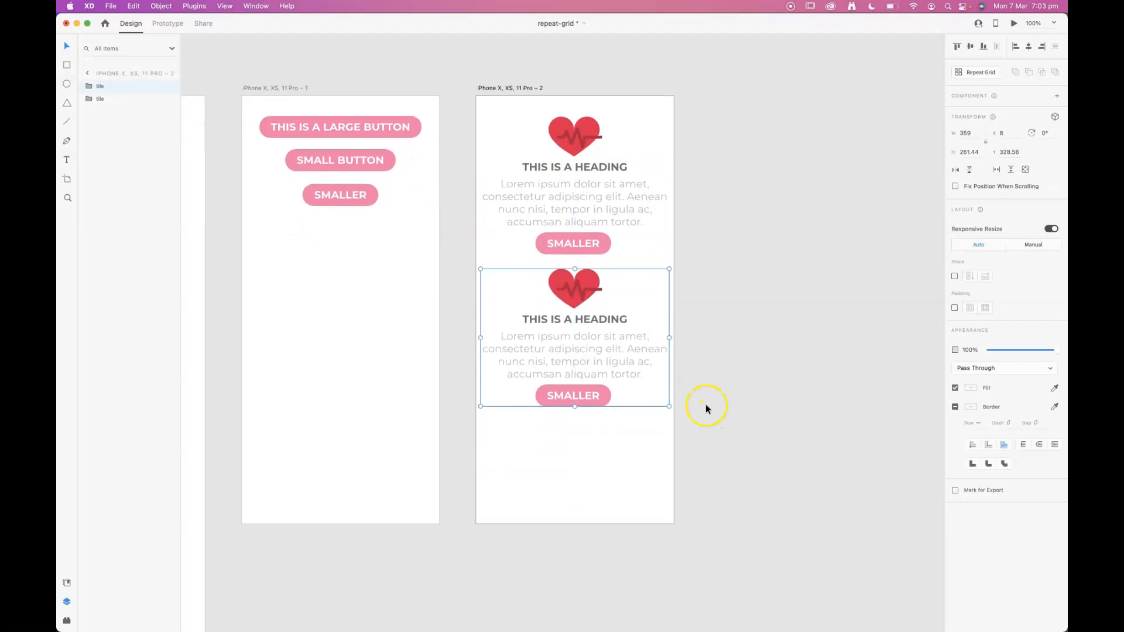
left_click_drag(591, 285, 614, 439)
left_click(490, 88)
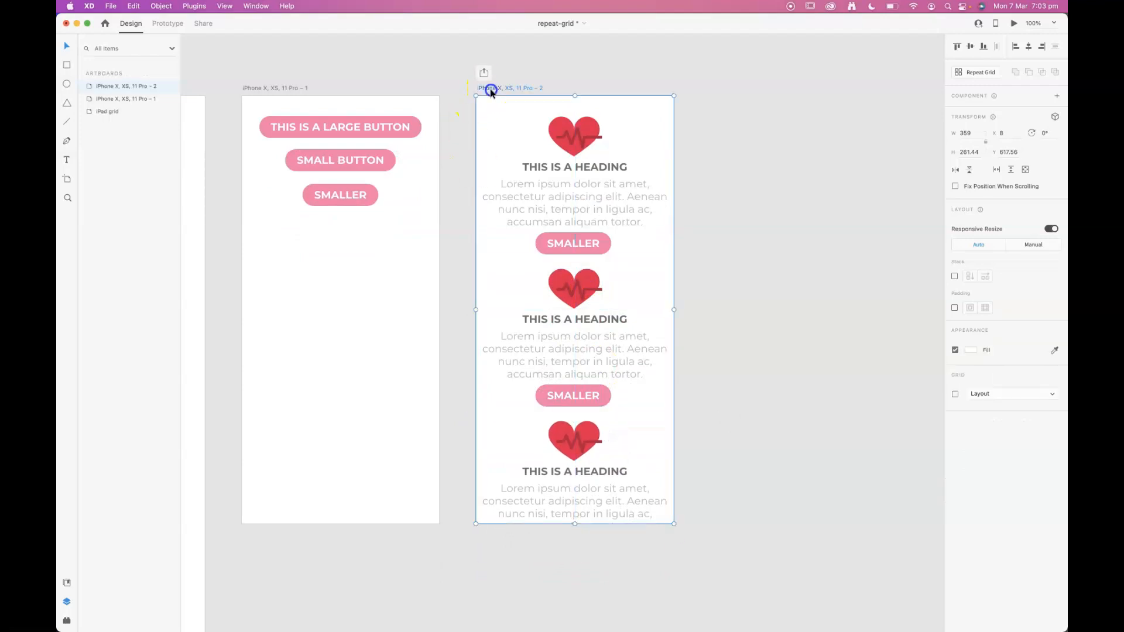
left_click_drag(575, 523, 586, 592)
left_click(766, 477)
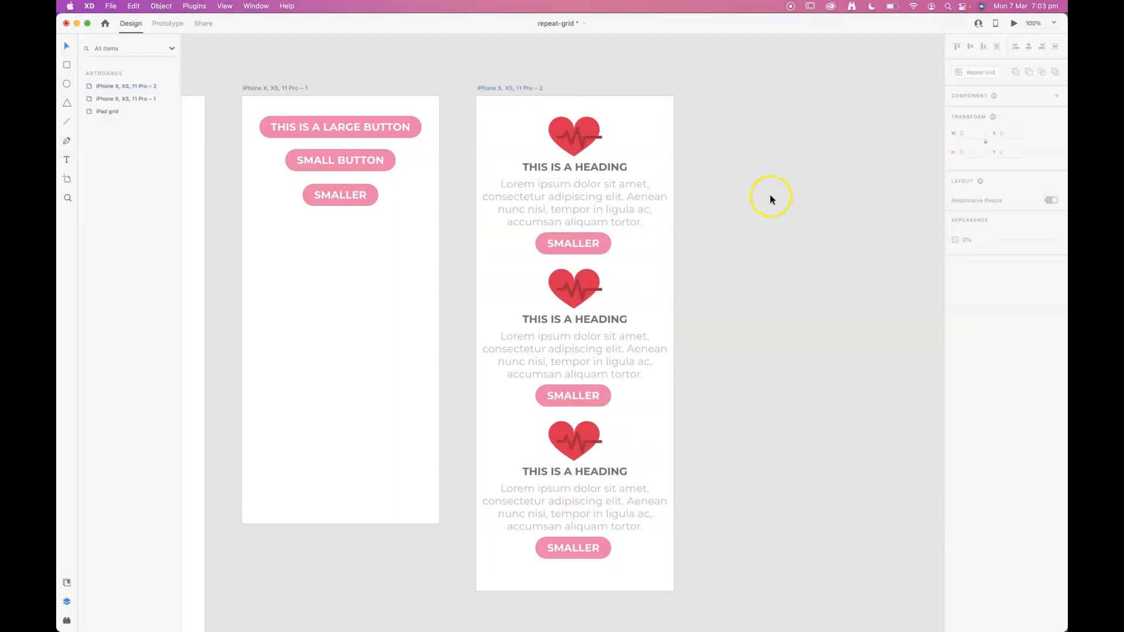
- Change the first tile's heading text to HEART HEALTH
double_click(569, 167)
double_click(569, 166)
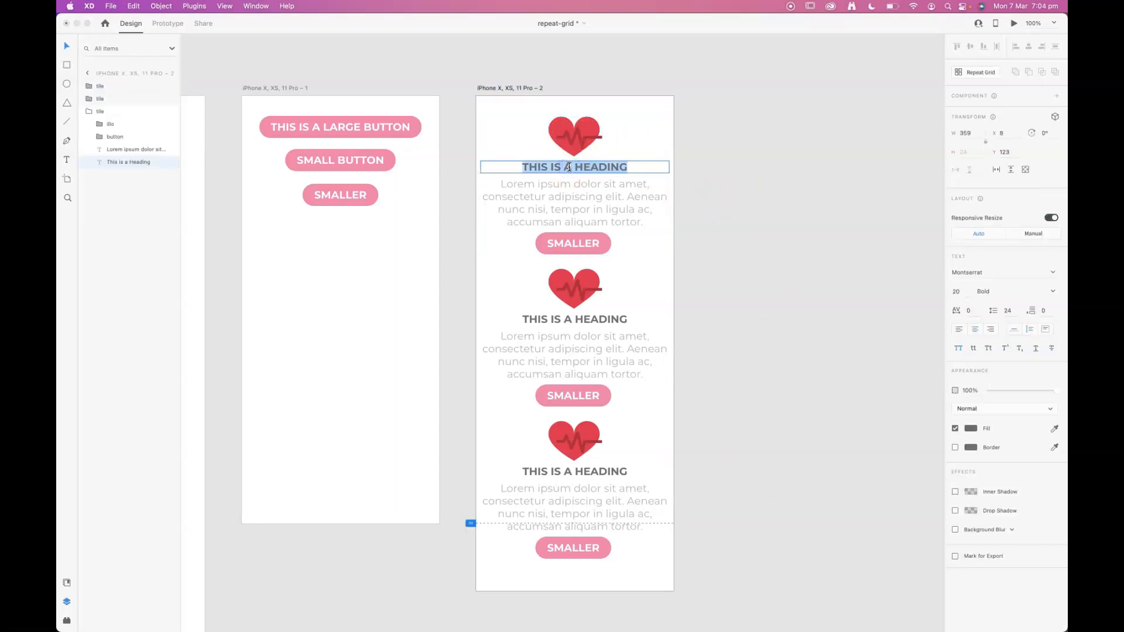
type("HEART ")
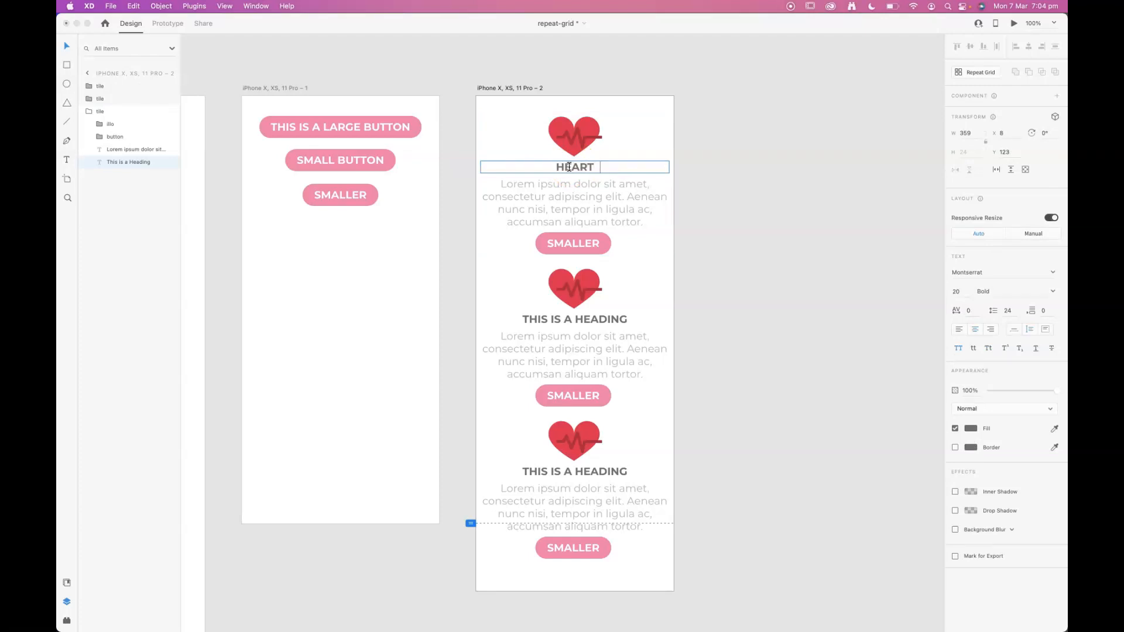
type("HEALTH")
left_click(792, 244)
- Change the label of the first tile's button to READ MORE
left_click(598, 319)
left_click(599, 319)
left_click(575, 244)
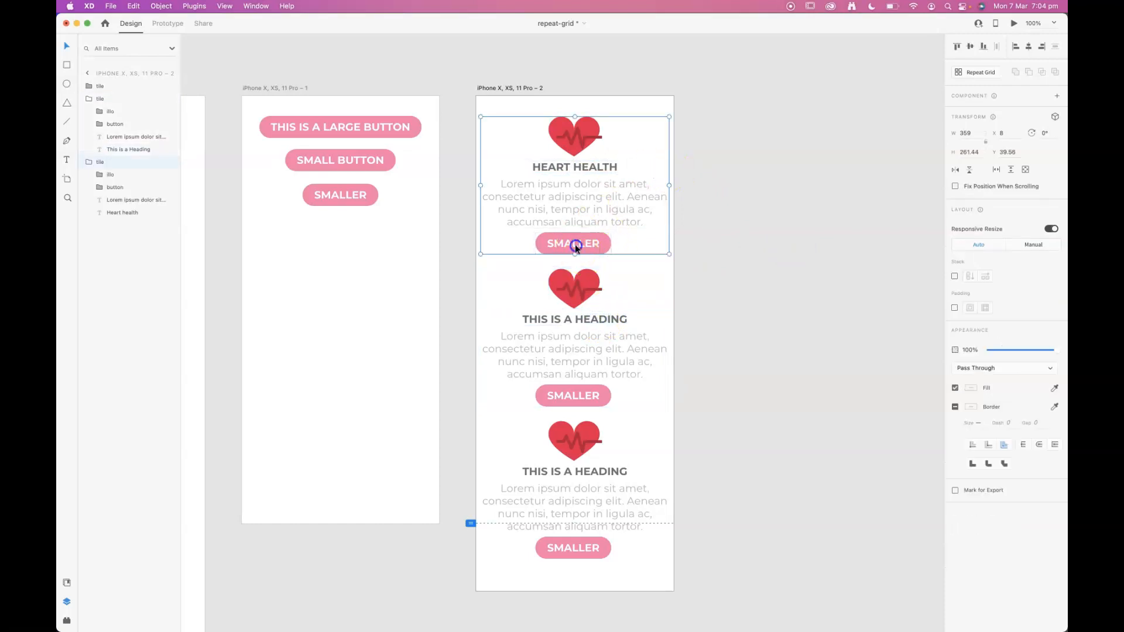
left_click(575, 244)
left_click(575, 244)
double_click(575, 244)
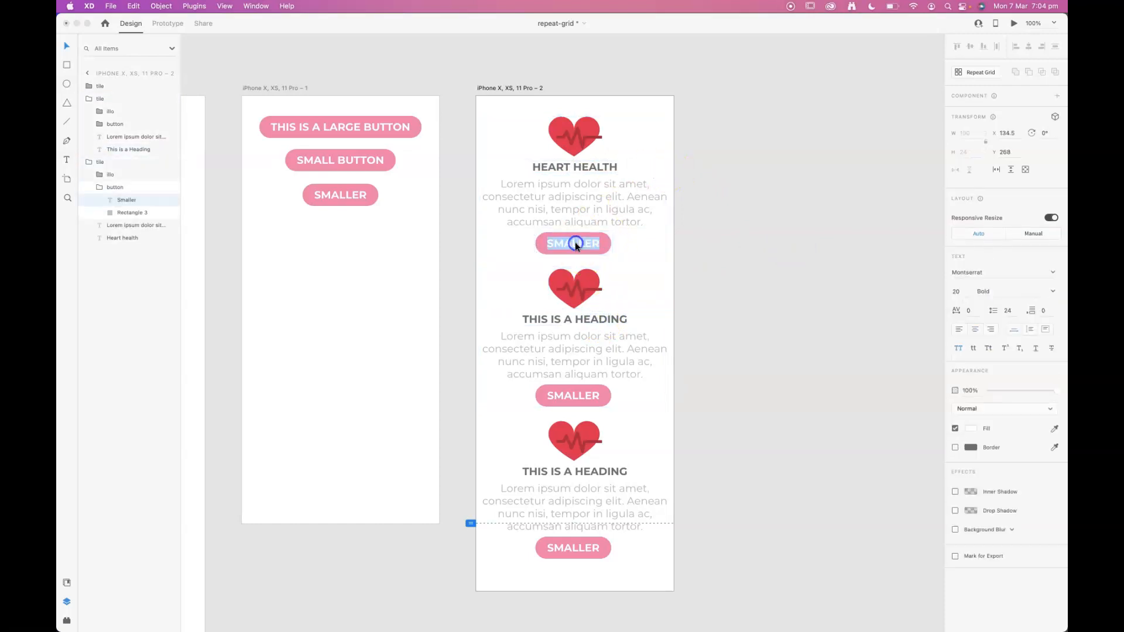
type("READ MORE")
left_click(819, 255)
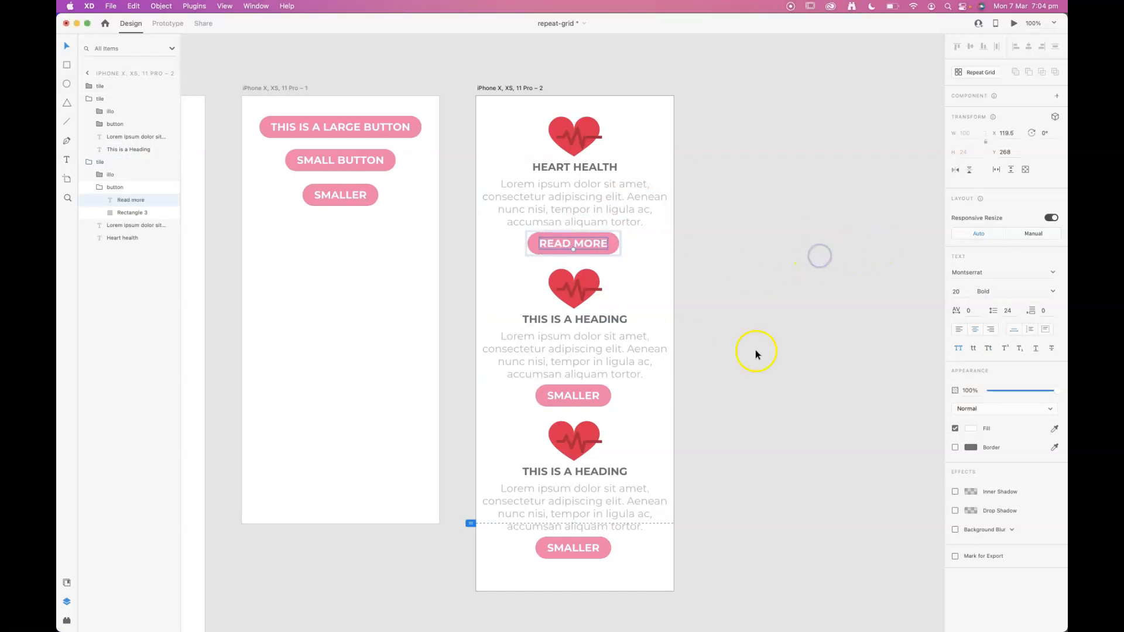
left_click(770, 347)
- Delete the second tile's heart icon, then switch to Adobe Illustrator and copy the siren icon from health-icons.ai
left_click(581, 291)
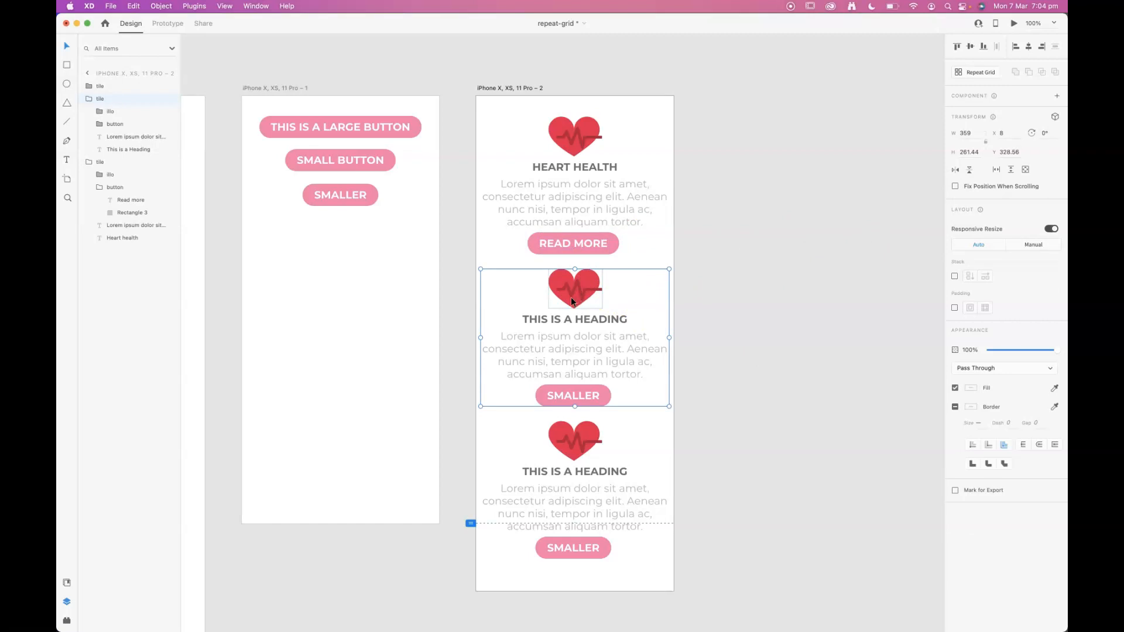
double_click(571, 300)
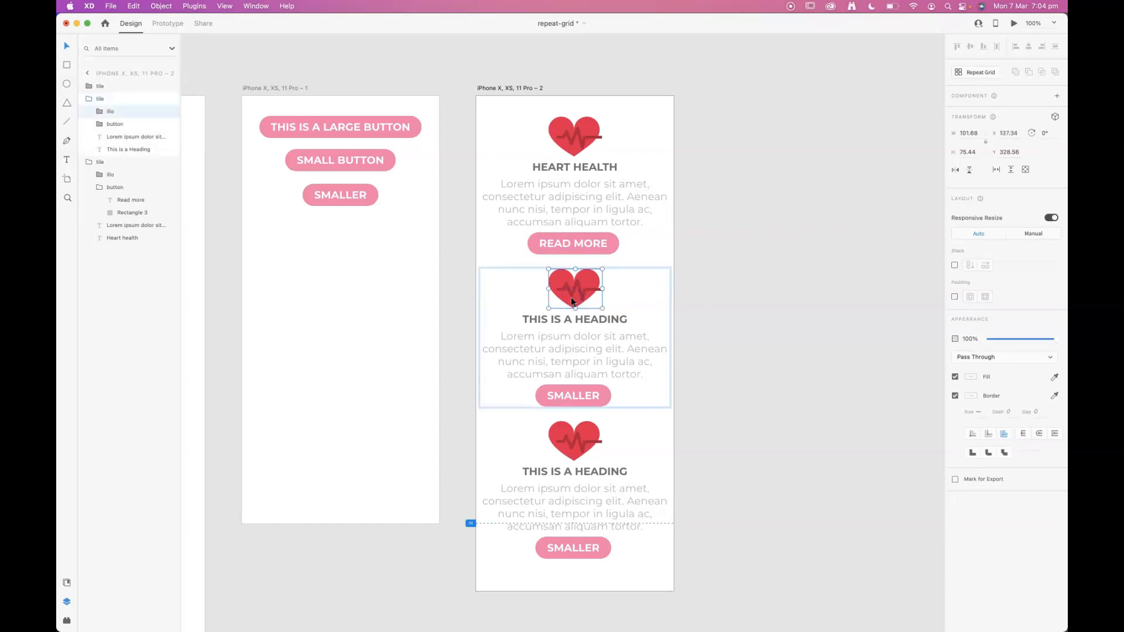
key("Delete")
key("super+Tab")
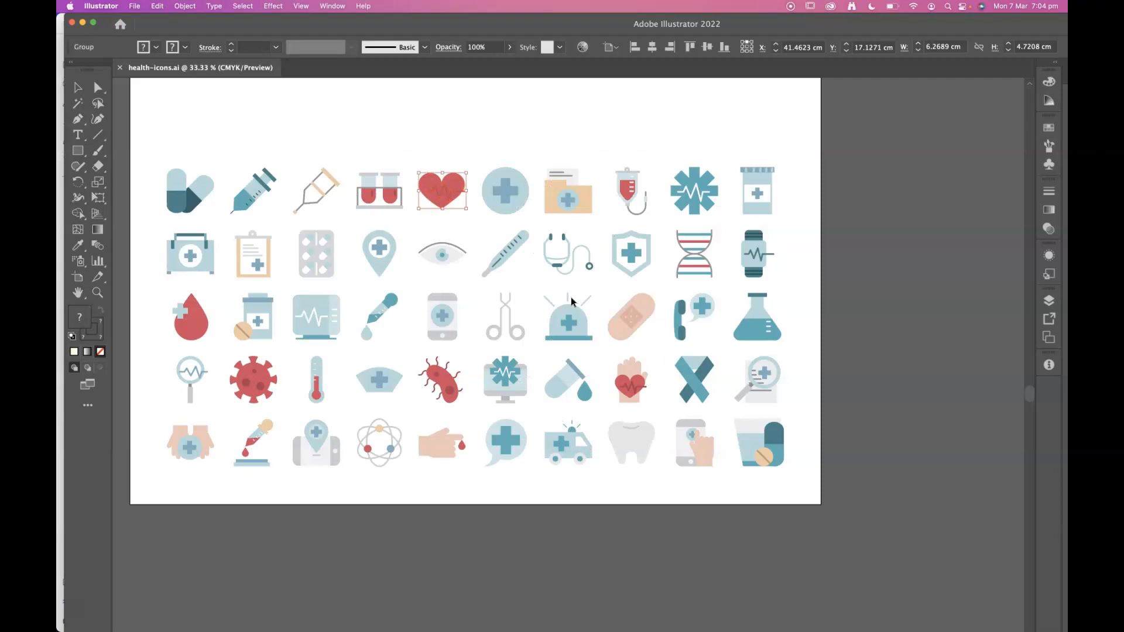
left_click(549, 340)
key("super+c")
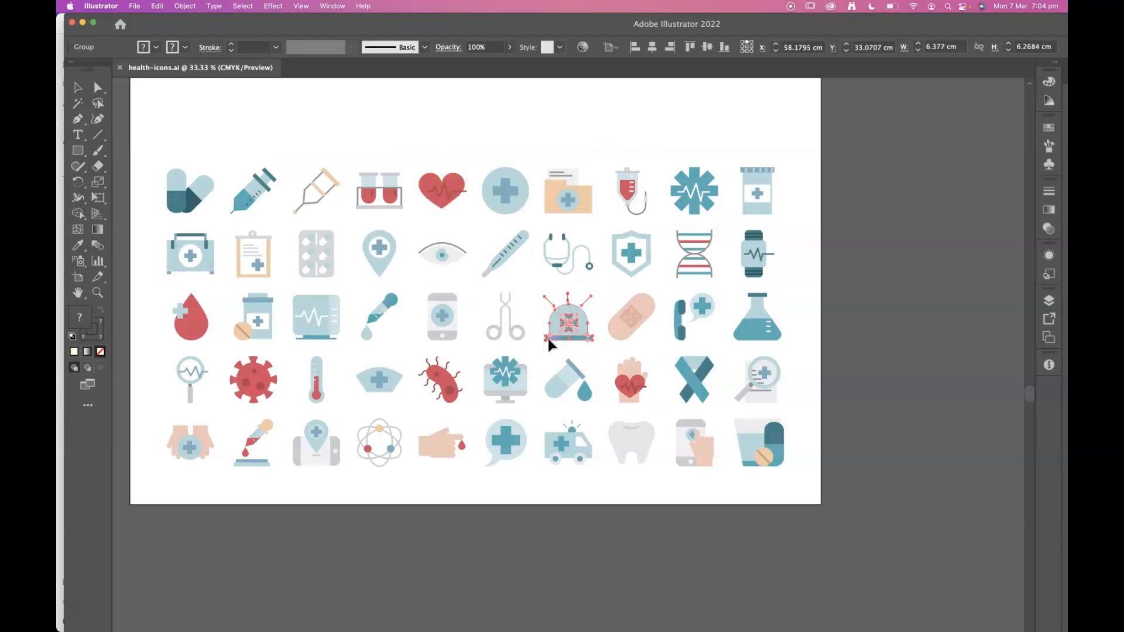
- Return to Adobe XD, paste the siren icon into the second tile, scale it to about 70 wide and centre it above the heading
key("super+Tab")
left_click(609, 302)
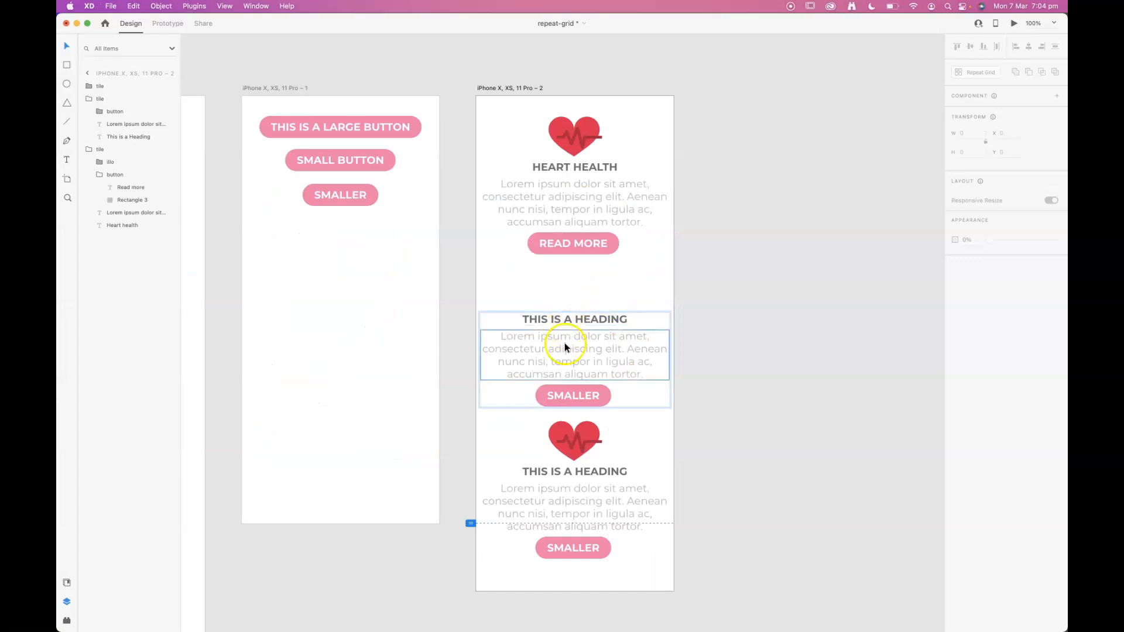
key("super+v")
left_click_drag(626, 299, 585, 294)
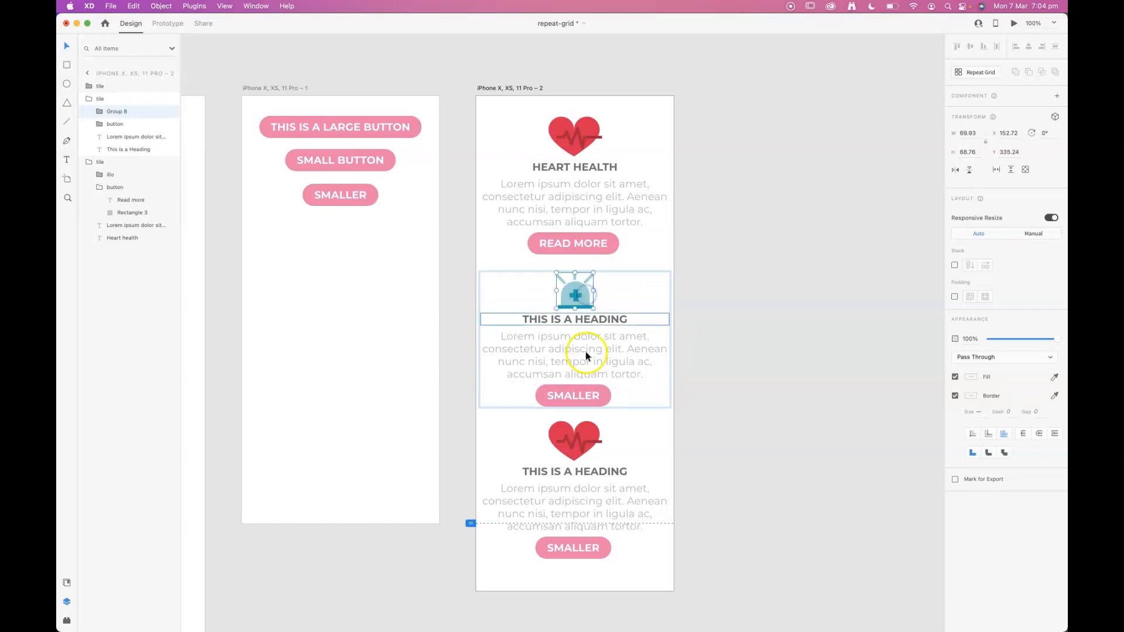
- Copy the ambulance icon from health-icons.ai in Adobe Illustrator and delete the third tile's heart icon in Adobe XD
left_click(749, 404)
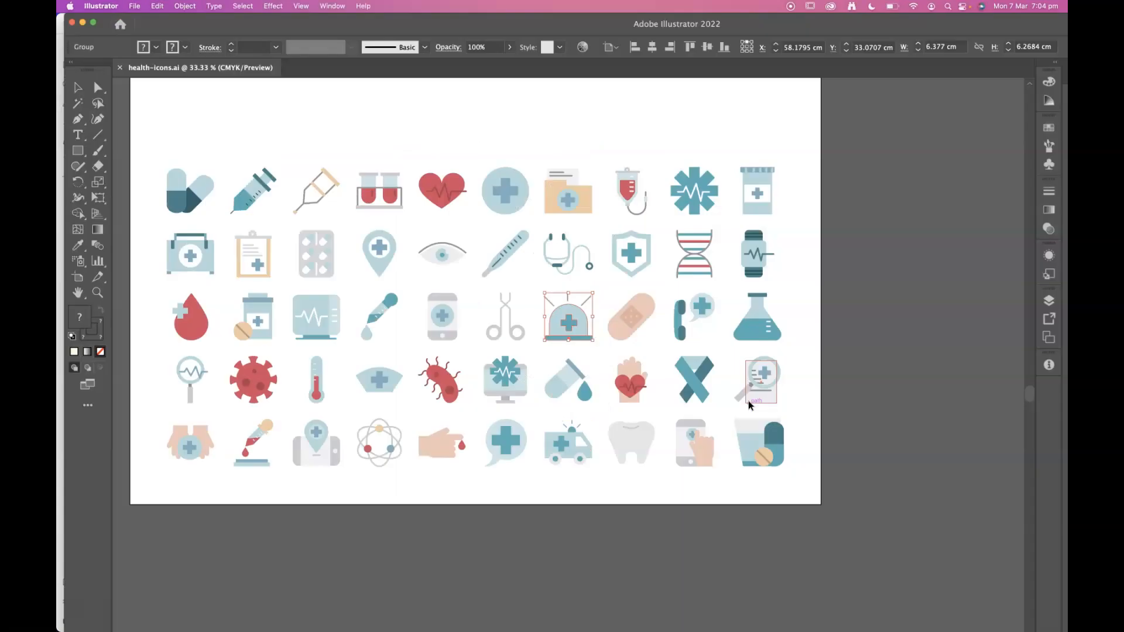
left_click(550, 423)
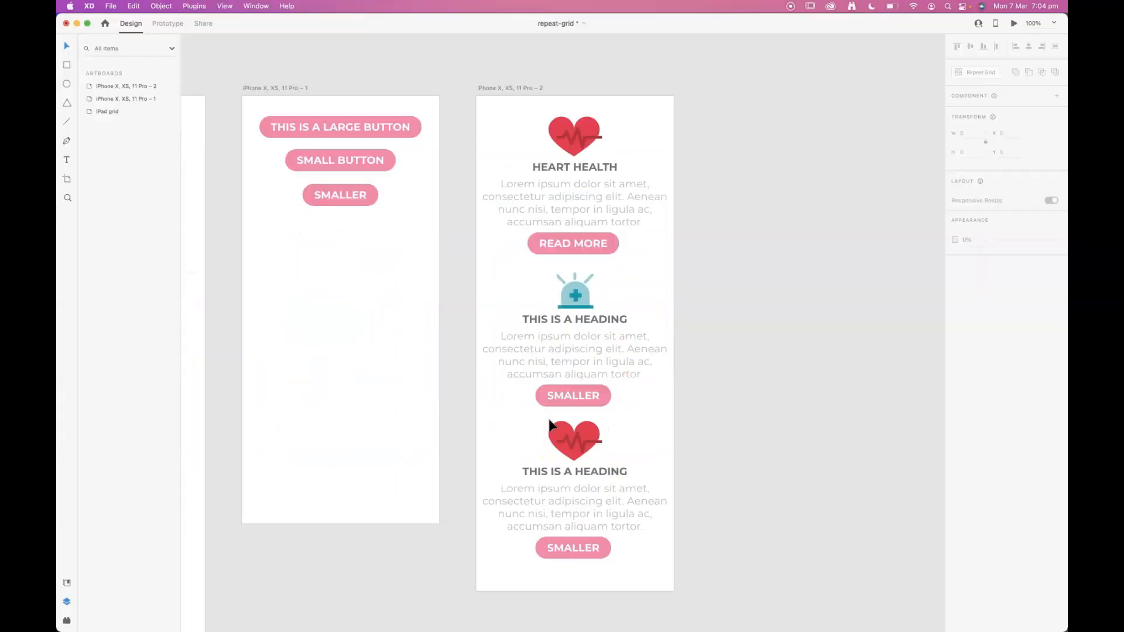
left_click(577, 444)
double_click(576, 444)
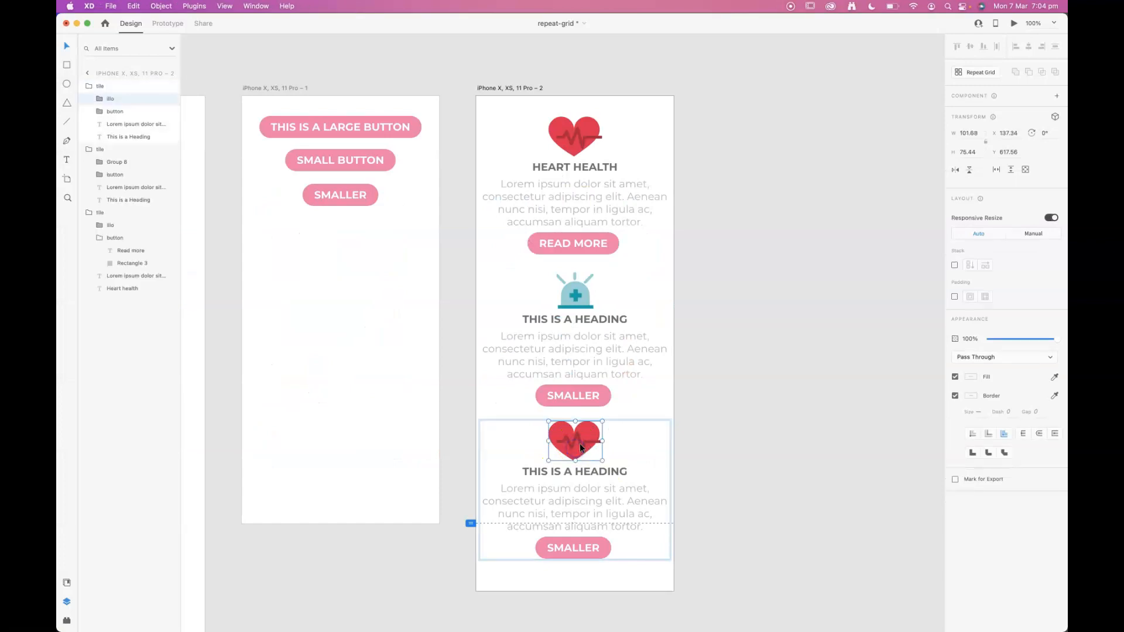
key("Delete")
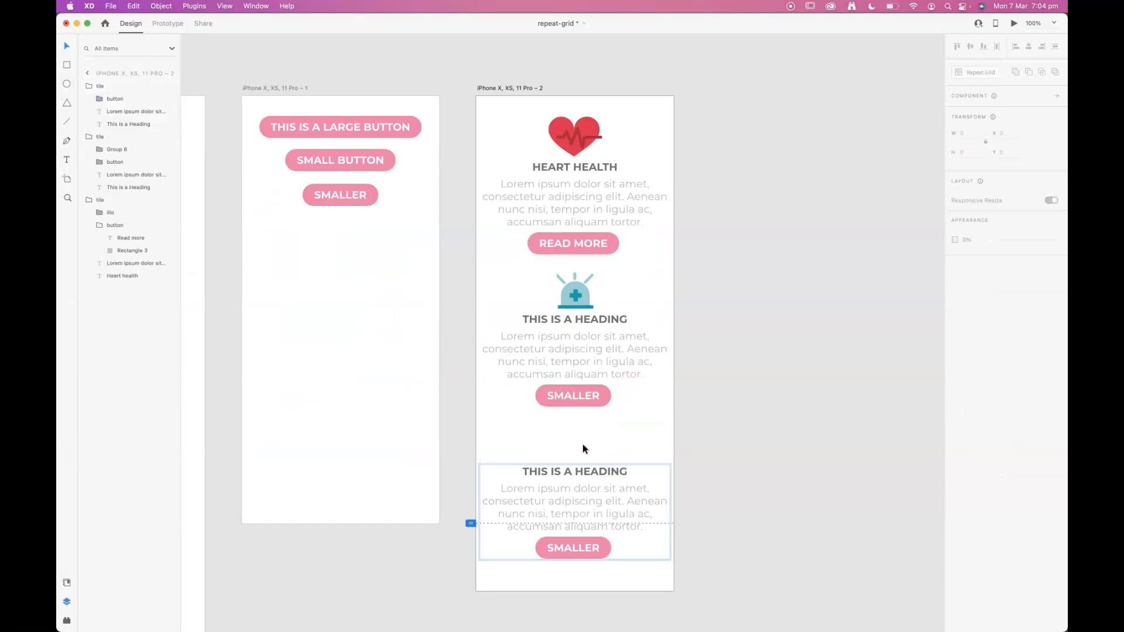
- Paste the ambulance icon into the third tile, scale it down and centre it above the heading
key("super+v")
left_click(614, 312)
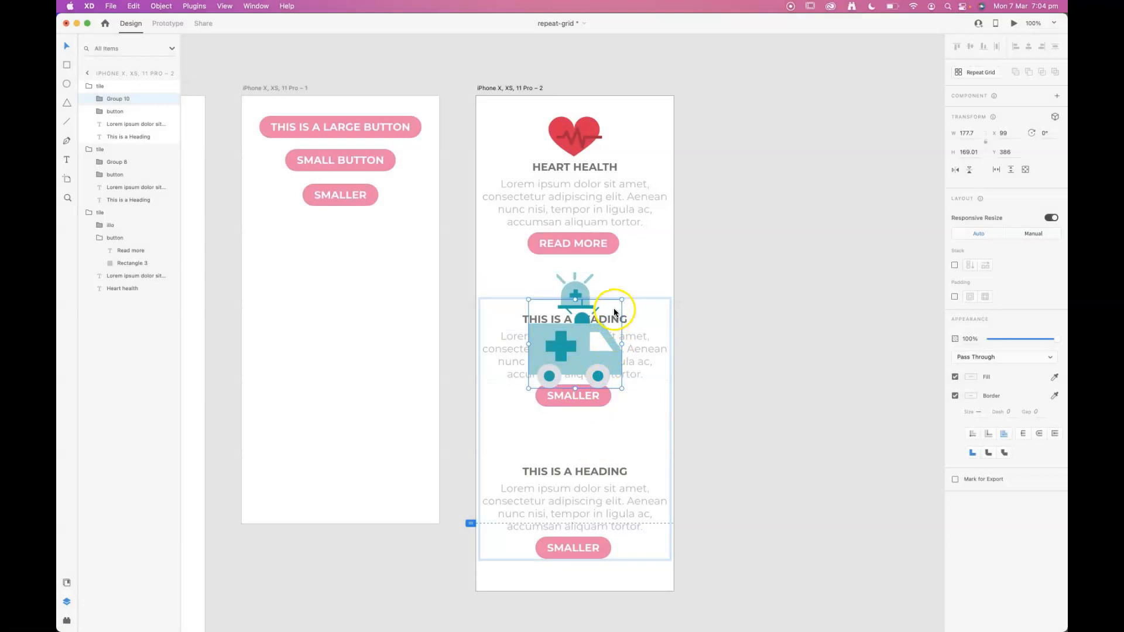
left_click_drag(614, 312, 584, 449)
left_click(746, 455)
- Move the ambulance tile slightly down to Y 624.24 to even out the spacing between tiles
left_click(627, 482)
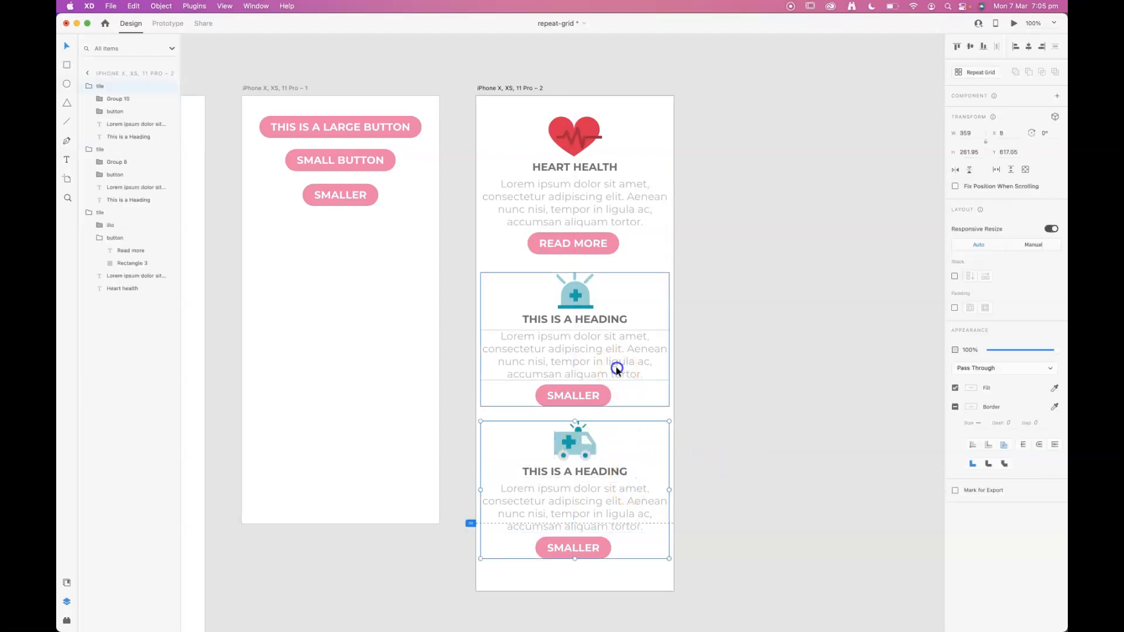
left_click_drag(585, 466, 586, 470)
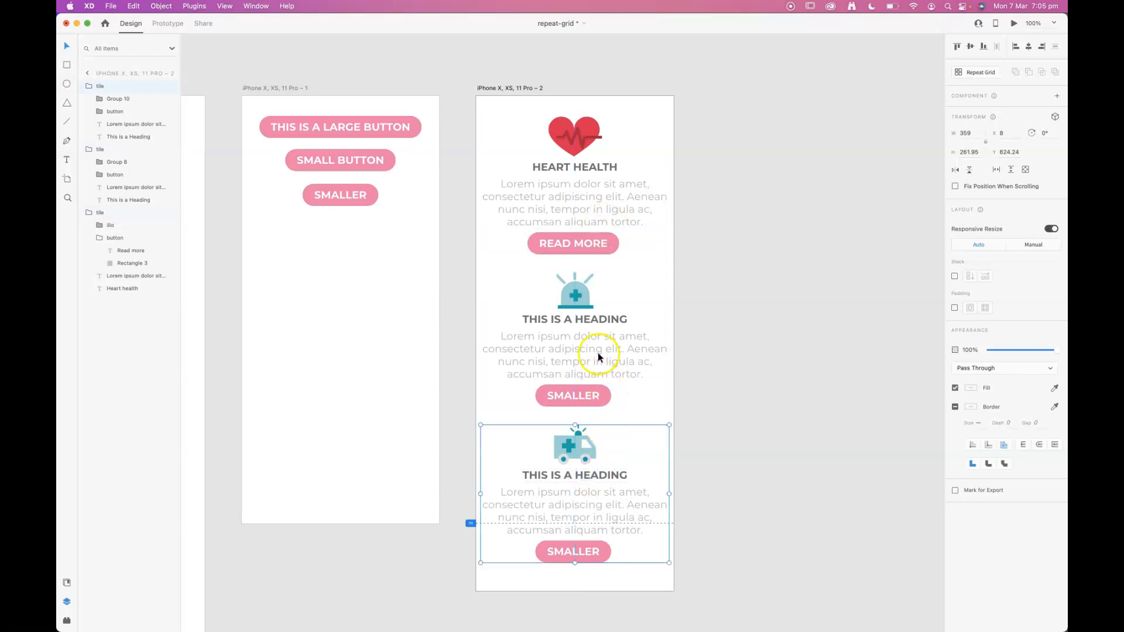
left_click(787, 314)
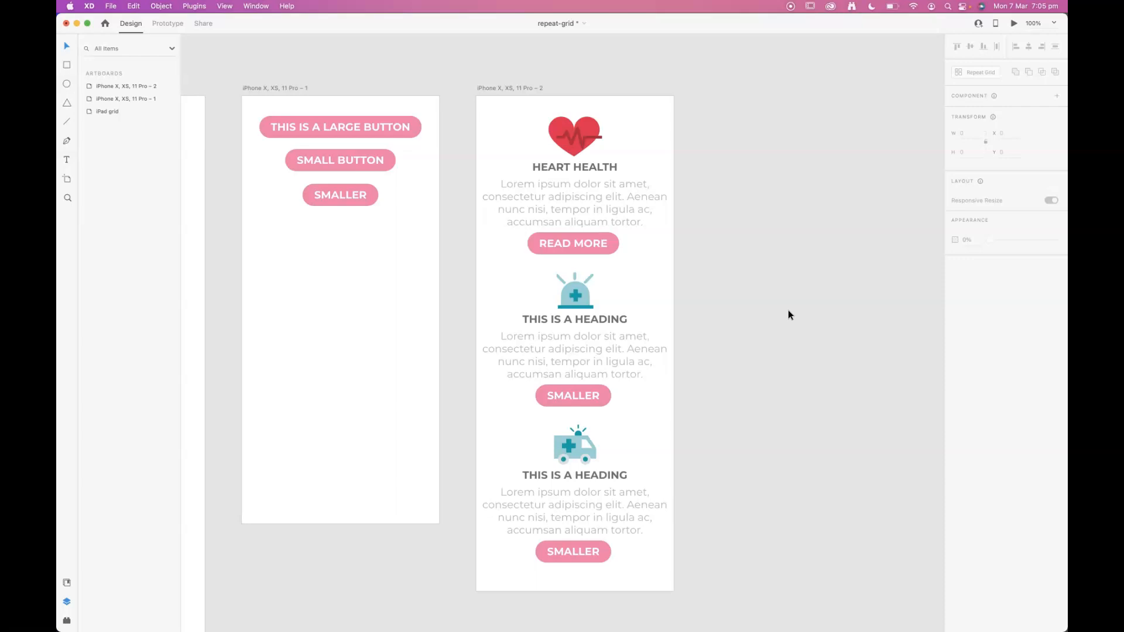
- Change the heading text beneath the siren icon to Emergency
double_click(588, 319)
double_click(588, 320)
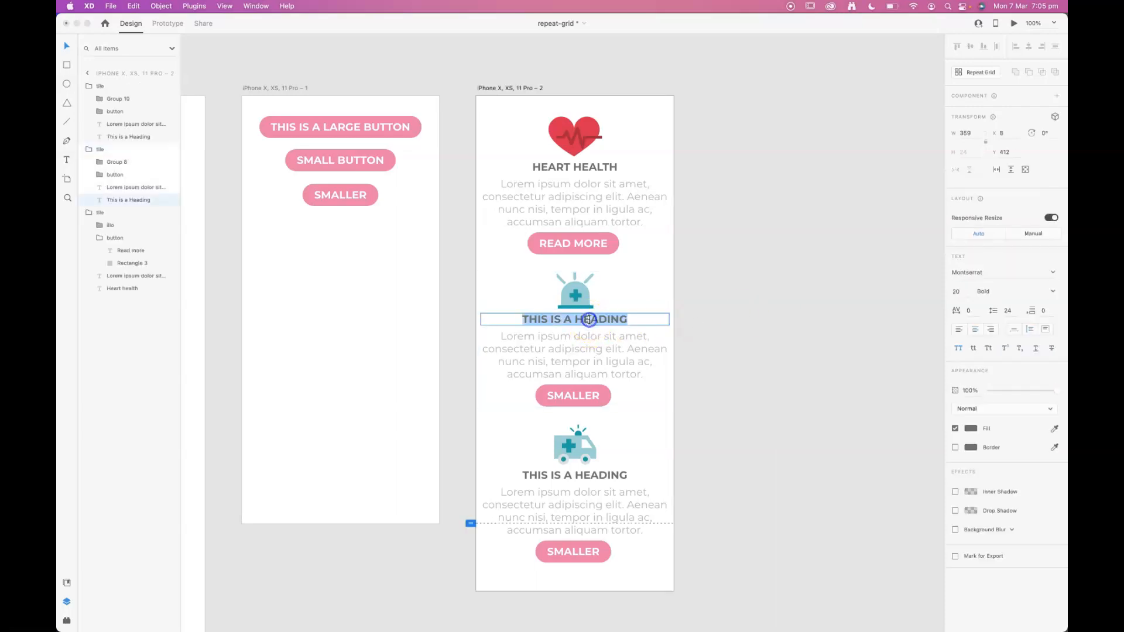
type("Emergenc")
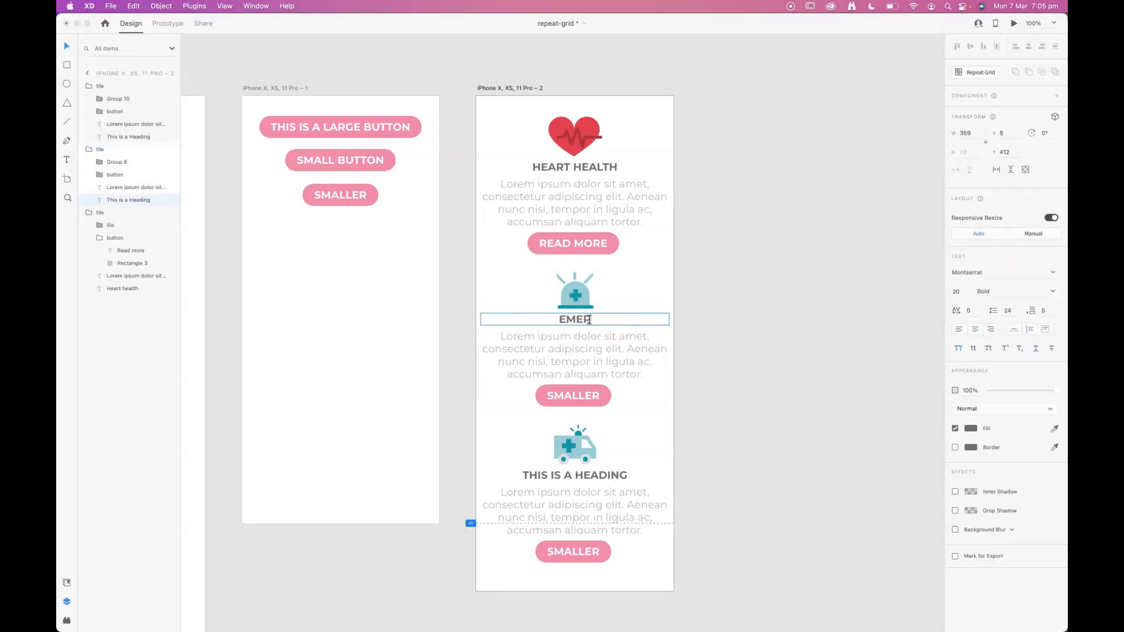
type("y")
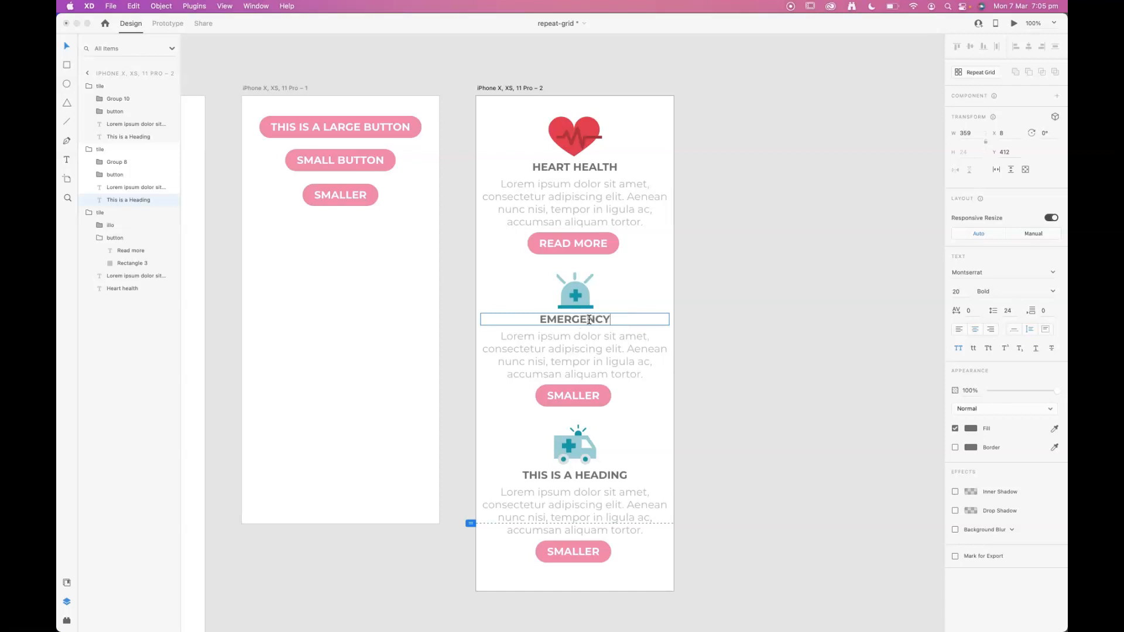
- Change the heading text beneath the ambulance icon to Health check
left_click(591, 476)
double_click(591, 476)
double_click(592, 475)
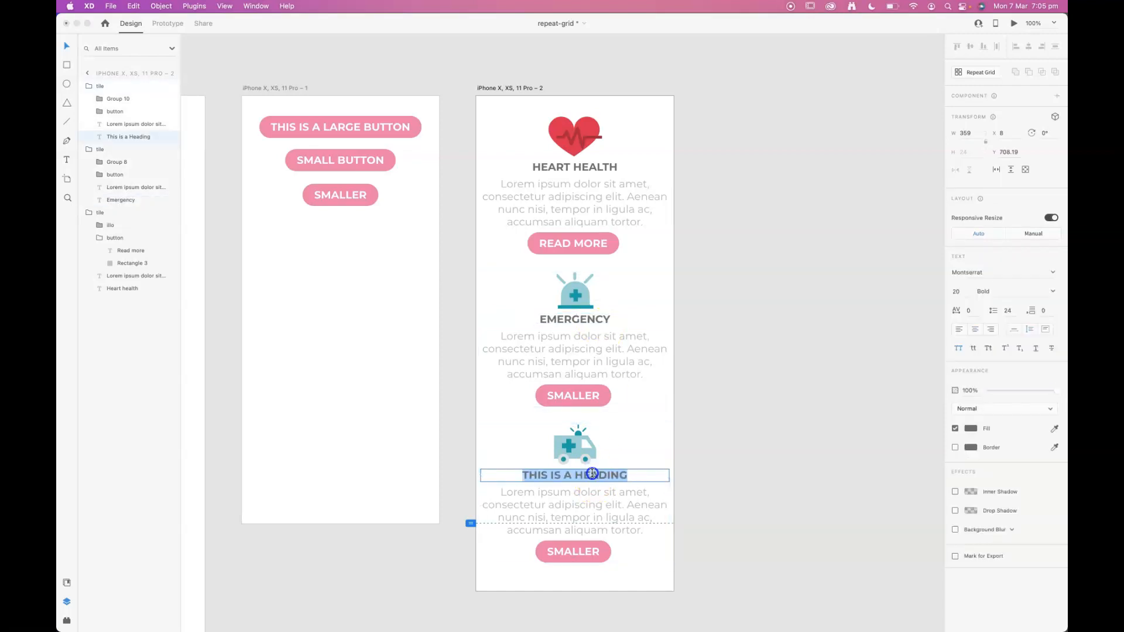
type("Healthc")
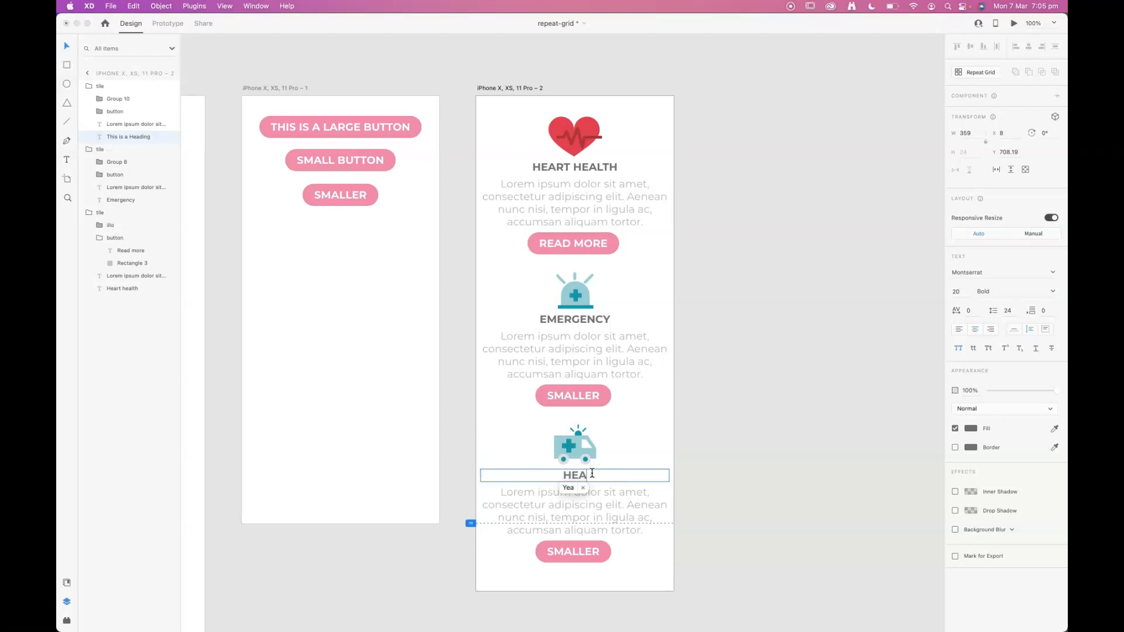
key("BackSpace")
type("check")
left_click(868, 446)
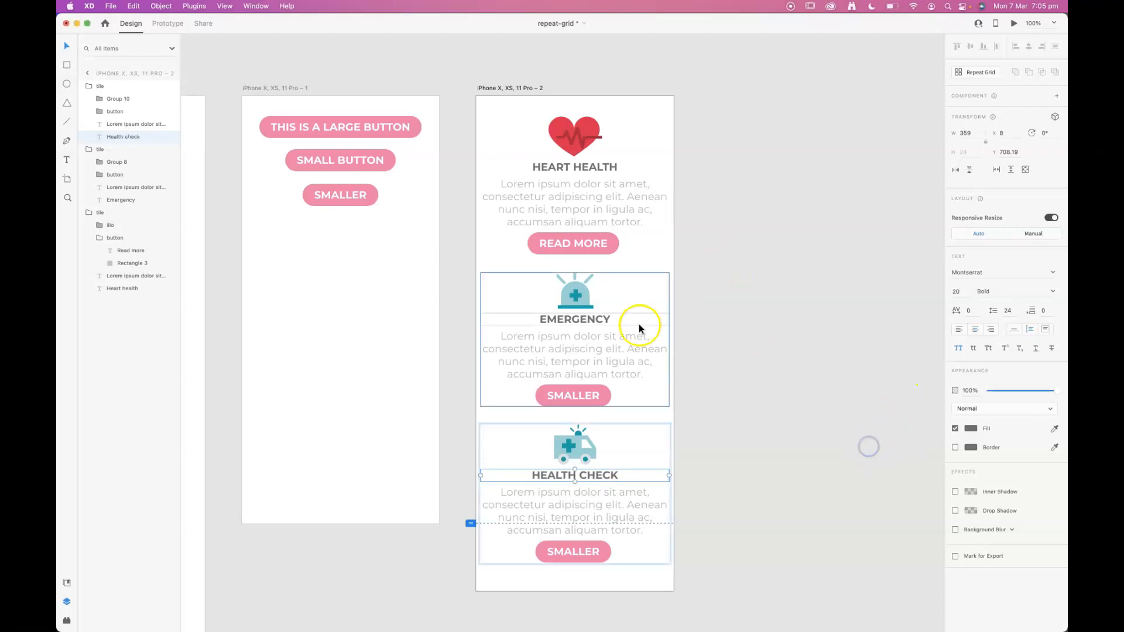
- Change the button label in the Emergency tile to Contact us
double_click(573, 397)
double_click(574, 398)
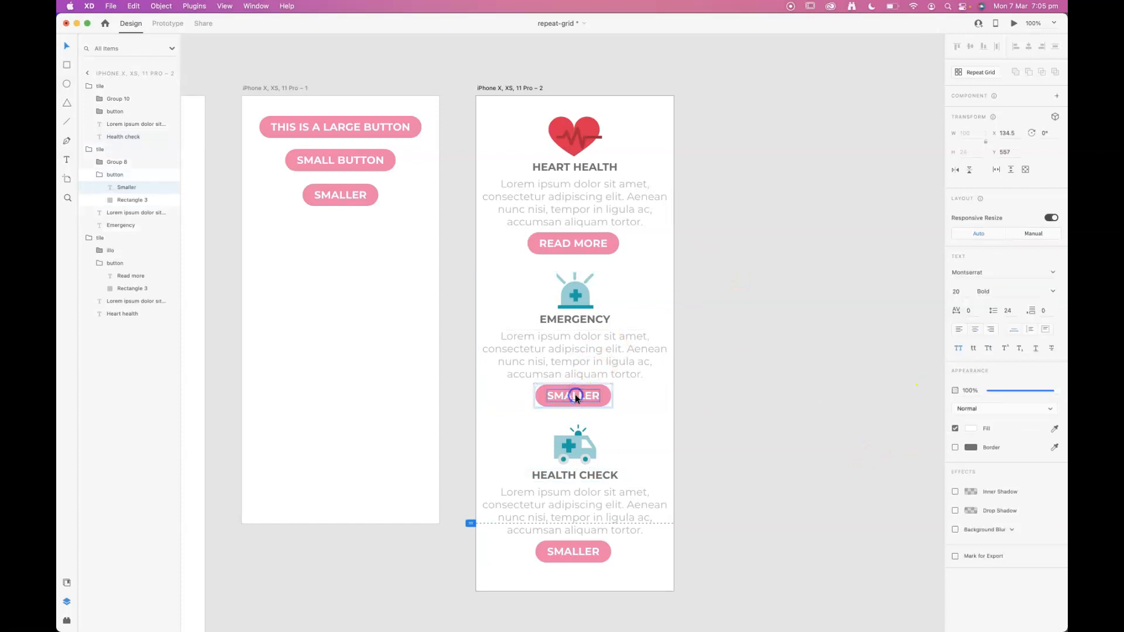
double_click(576, 396)
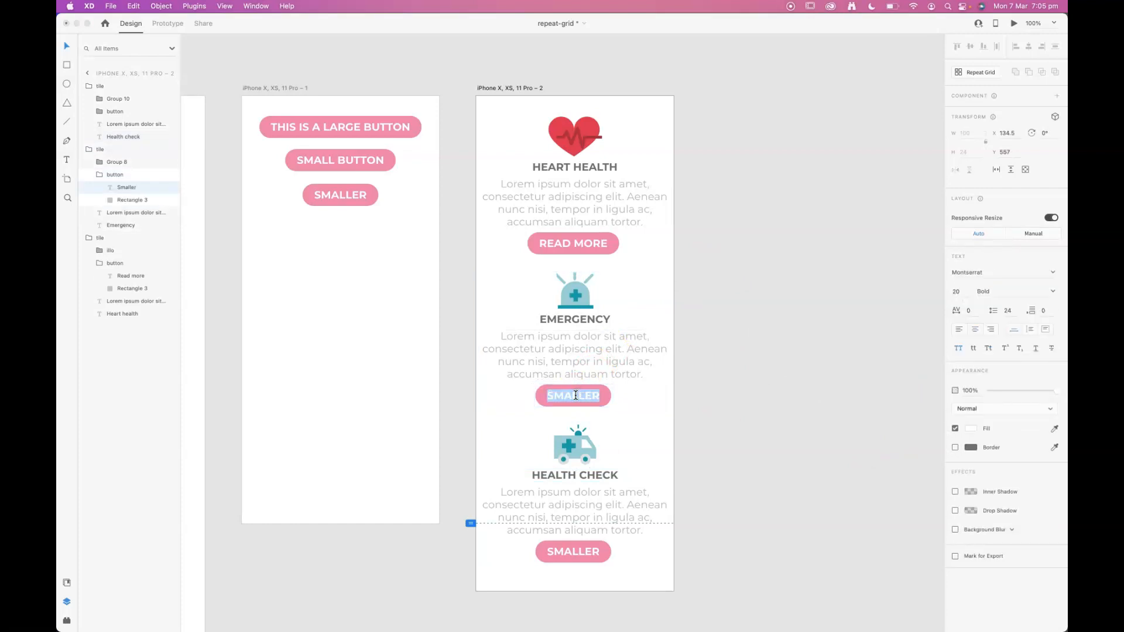
type("CONTACT us")
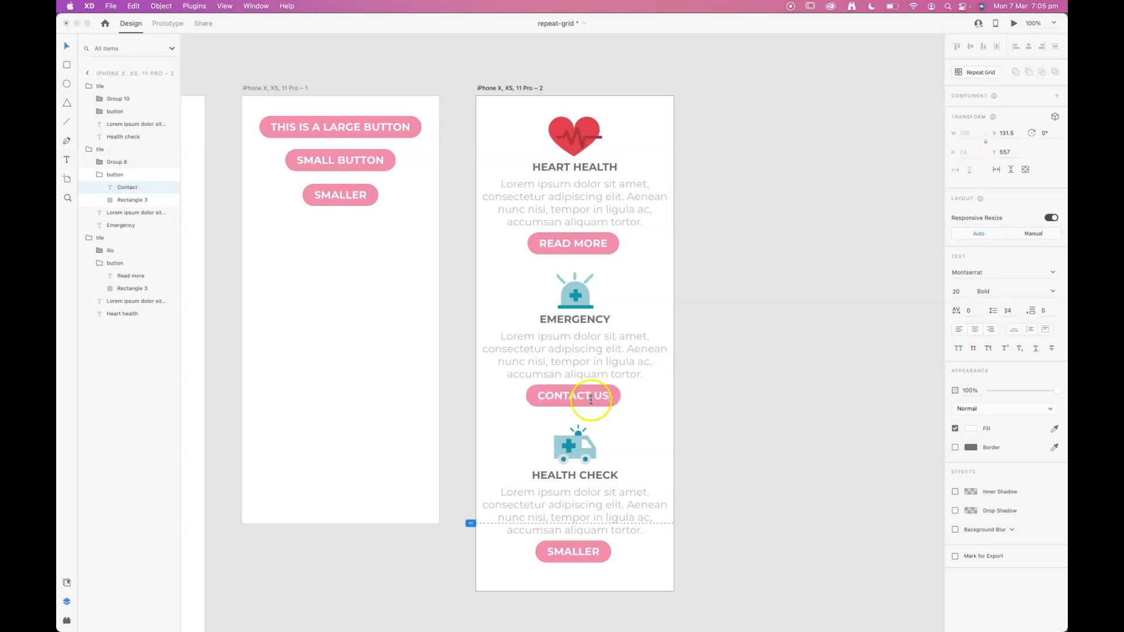
- Change the button label in the Health check tile to Click here
left_click(574, 552)
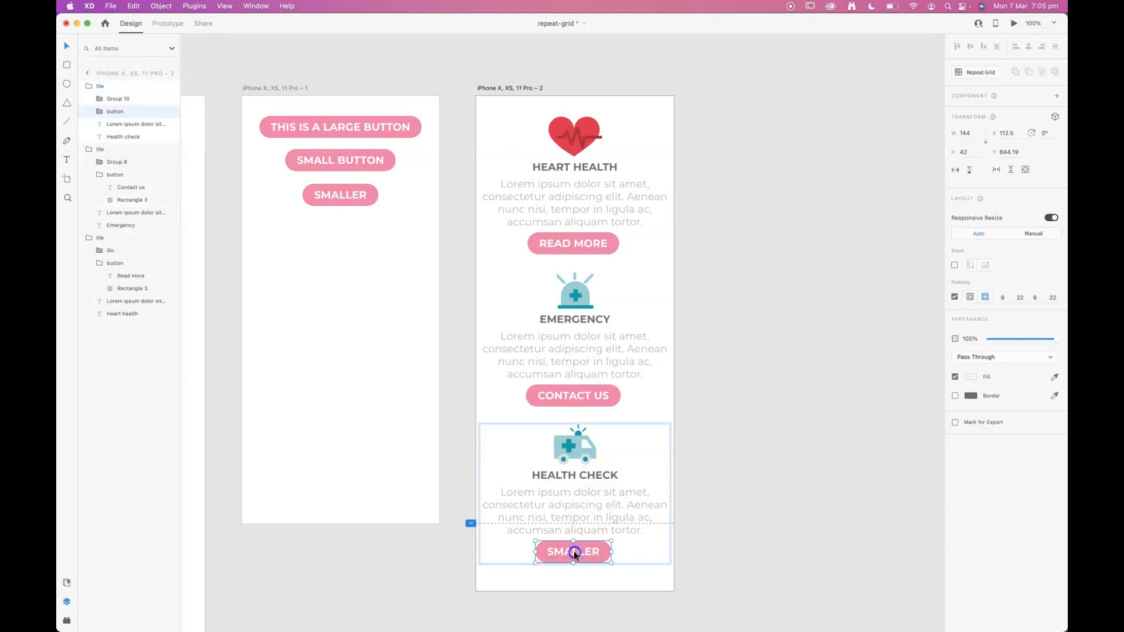
double_click(573, 551)
double_click(574, 551)
type("CLICK here")
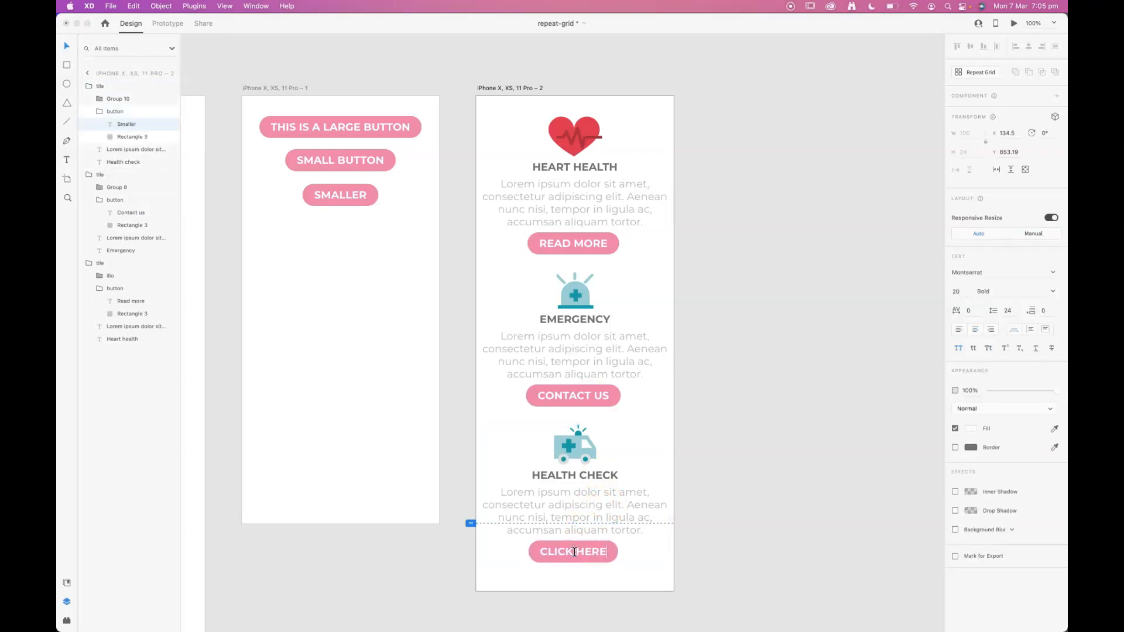
key("Escape")
- Try swapping the Emergency and Heart health tiles manually by parking the Emergency tile outside the artboard while moving the other down
left_click(572, 347)
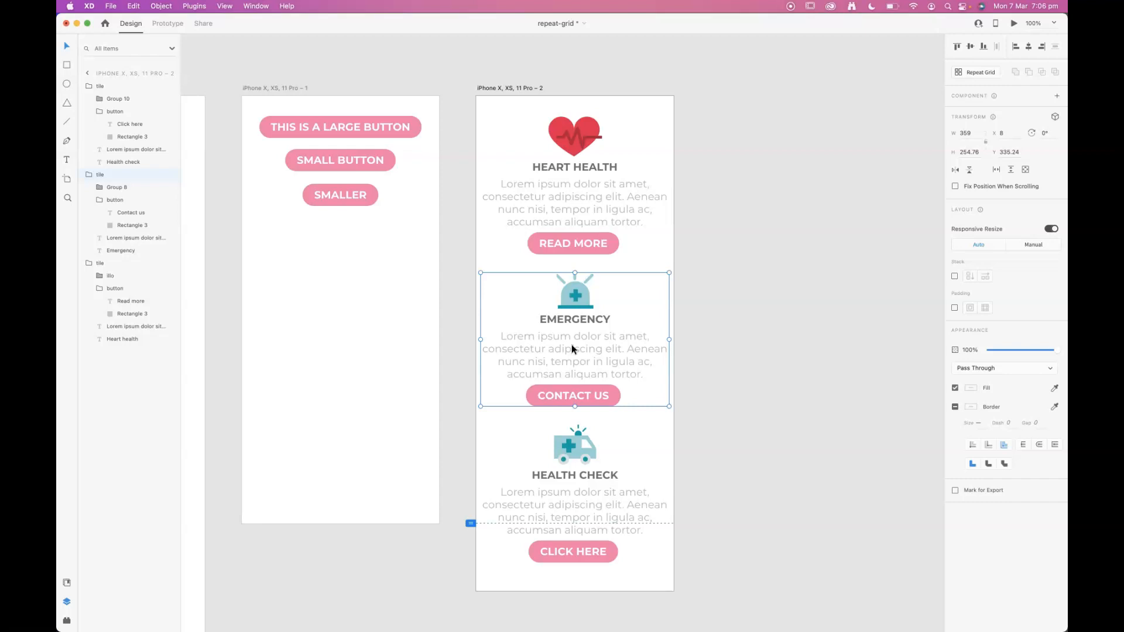
left_click(632, 185)
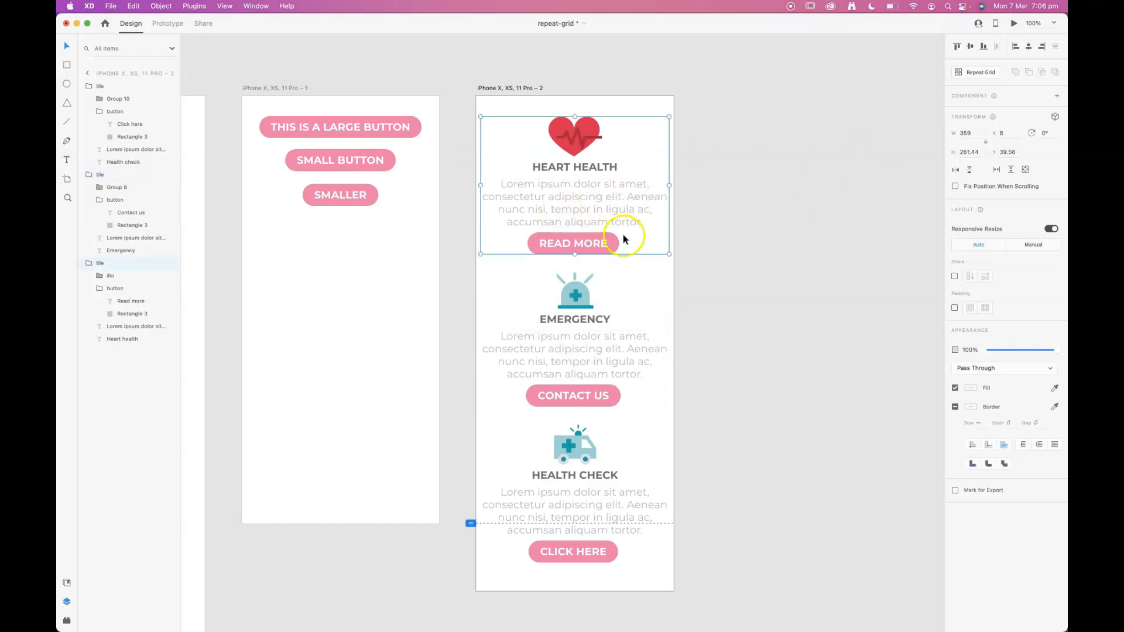
mouse_move(585, 364)
left_mouse_down()
mouse_move(743, 360)
mouse_move(800, 258)
left_mouse_up()
left_click_drag(561, 198, 552, 332)
mouse_move(816, 297)
left_mouse_down()
mouse_move(701, 224)
mouse_move(586, 243)
left_mouse_up()
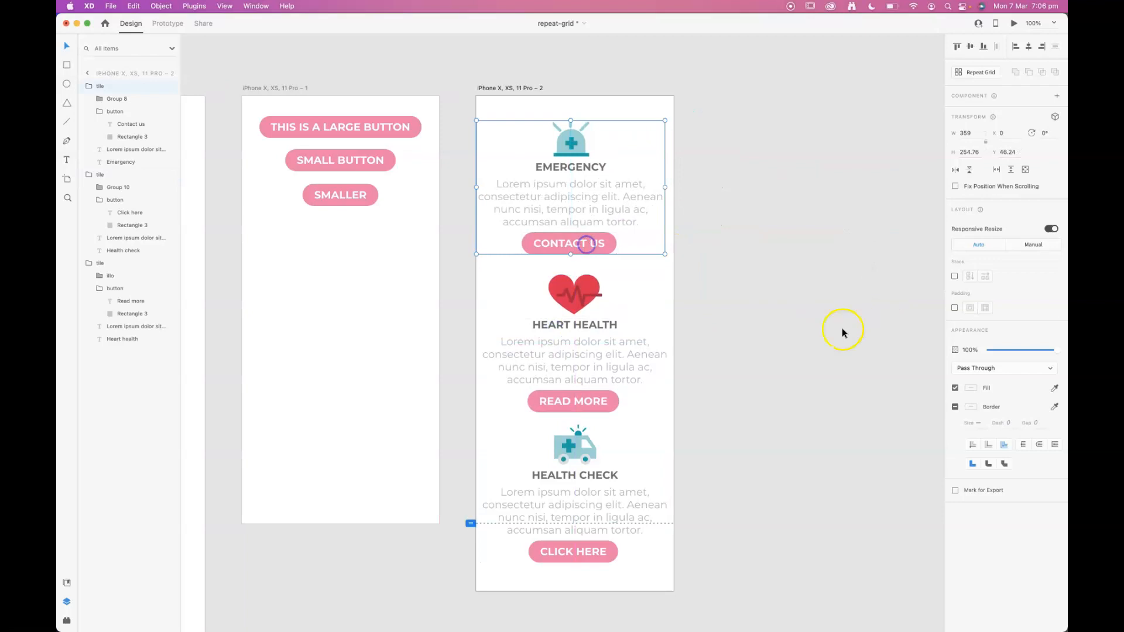
- Undo the manual tile swap and clear the selection
key("super+z")
key("super+z")
key("super+shift+z")
left_click(832, 304)
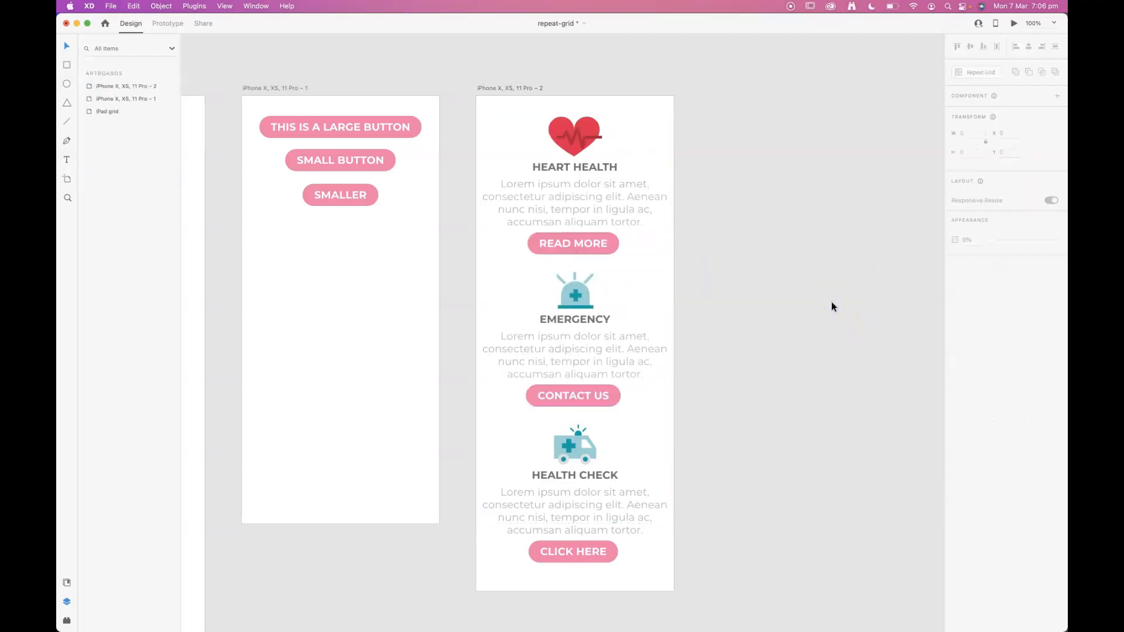
left_click(585, 224)
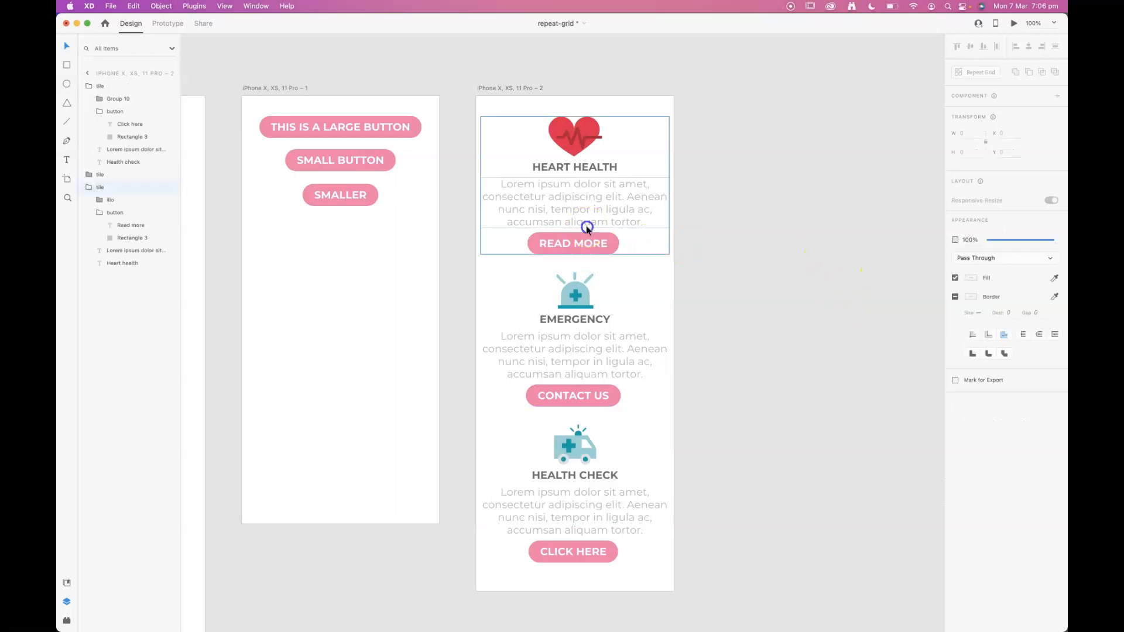
left_click(587, 346, "shift")
left_click(570, 426, "shift")
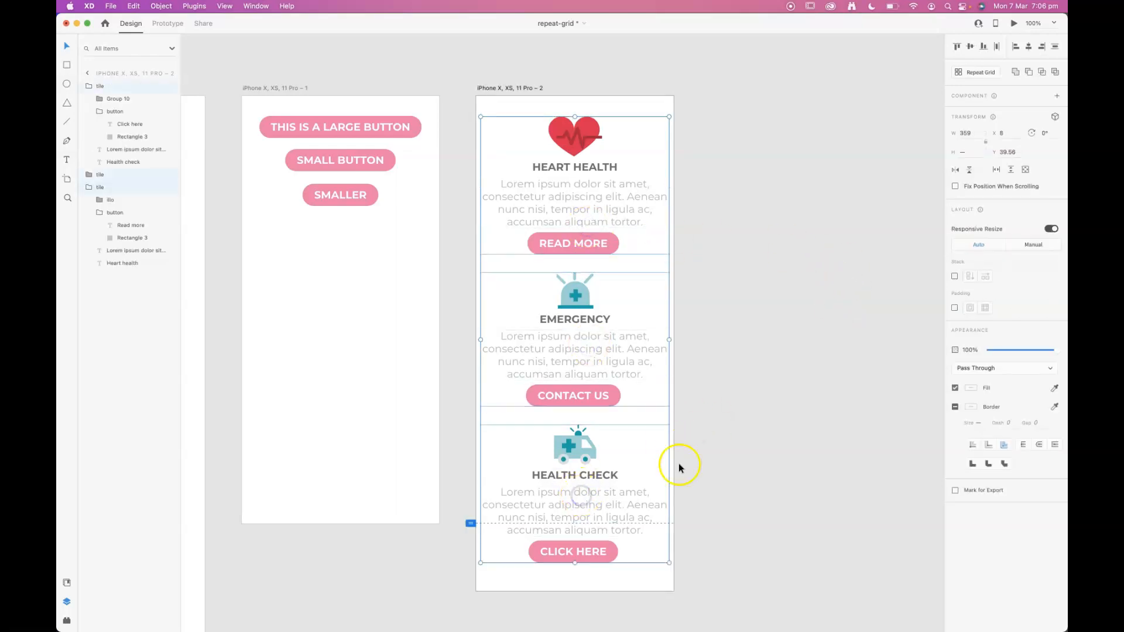
left_click(697, 208)
- Group the Heart health, Emergency and Health check tiles and turn on a vertical stack for the group
left_click(597, 208)
left_click(593, 298, "shift")
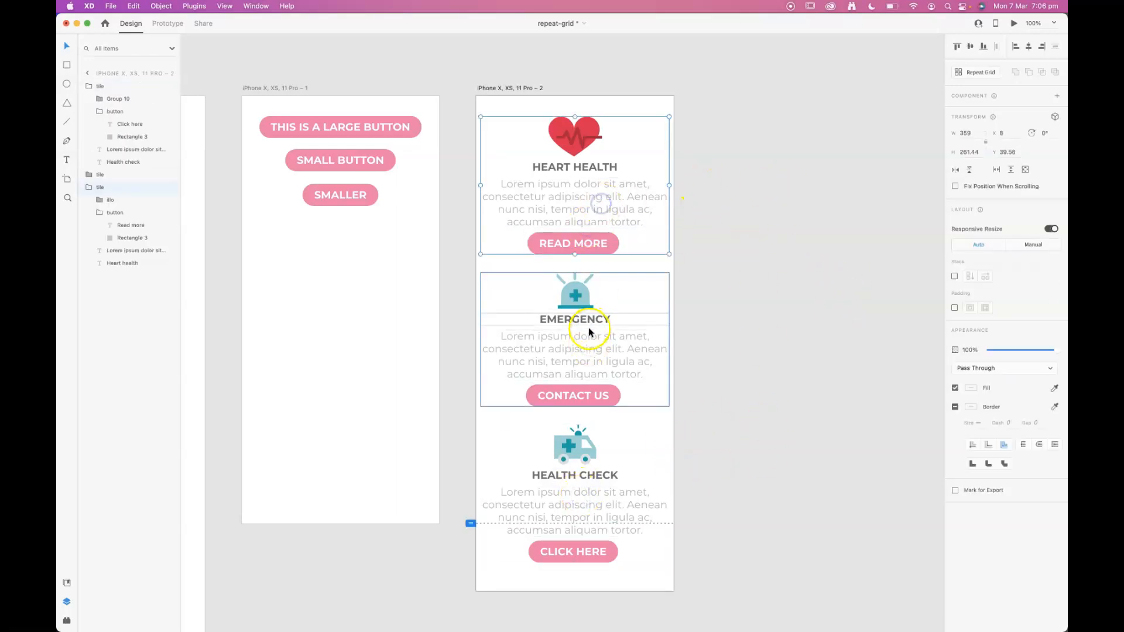
left_click(557, 494, "shift")
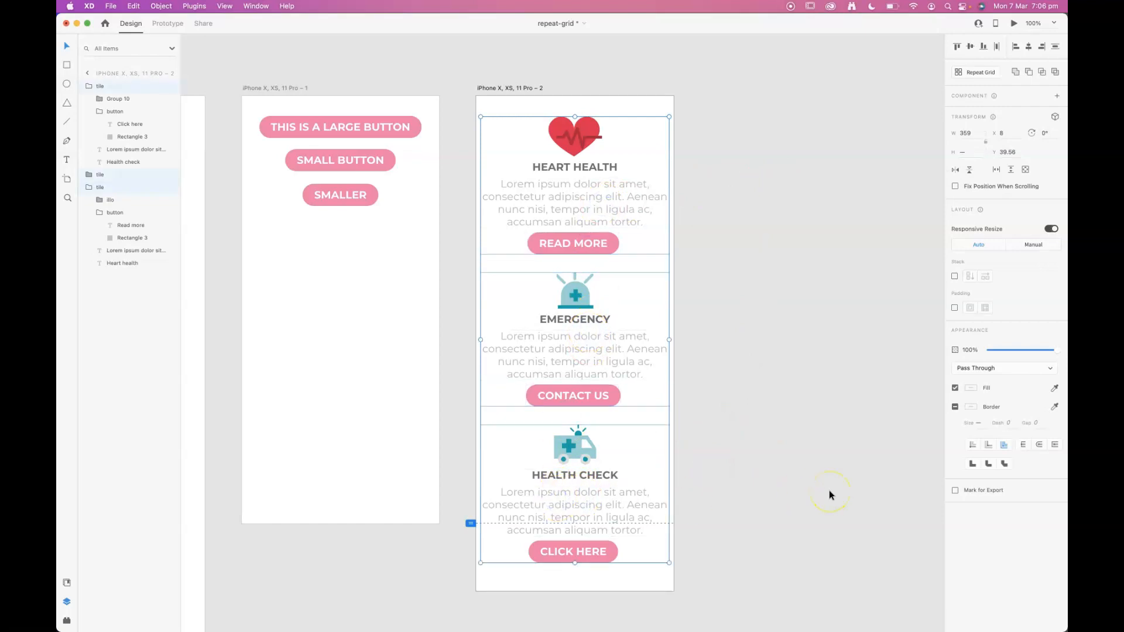
key("super+g")
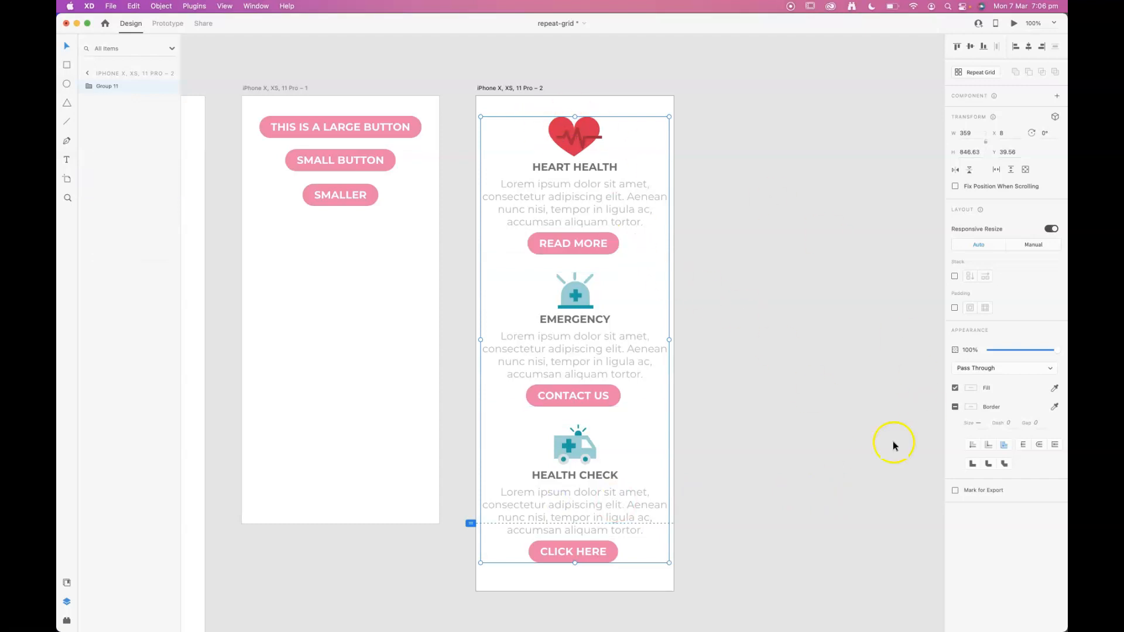
left_click(954, 277)
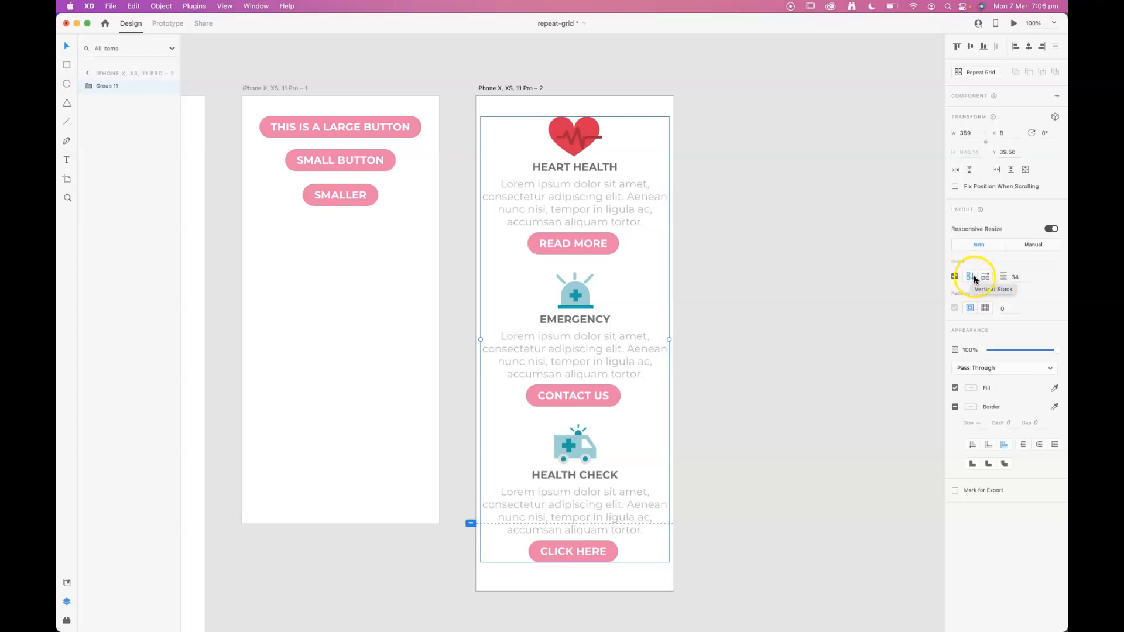
left_click(969, 277)
left_click(761, 237)
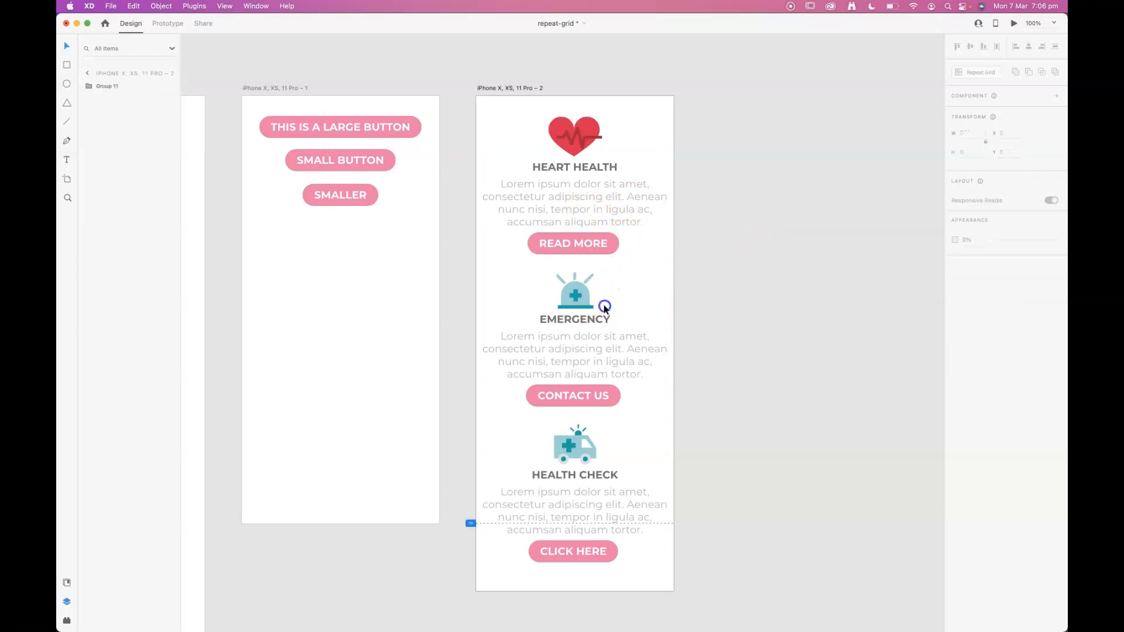
- Reorder the stack by moving the Emergency tile above the Heart health tile
left_click(574, 313)
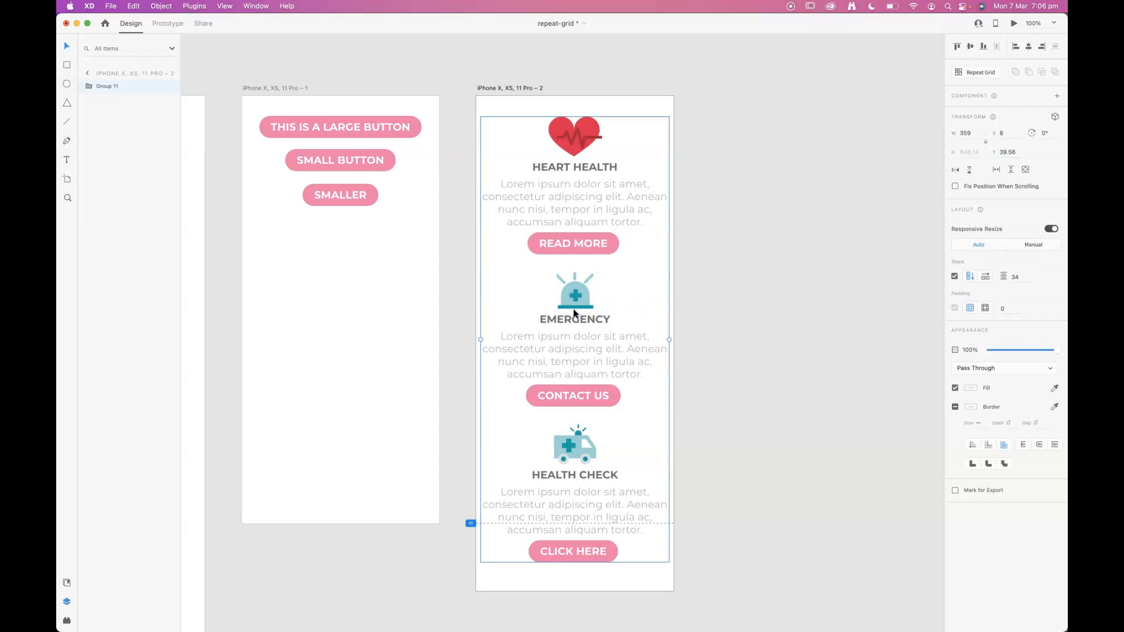
double_click(574, 313)
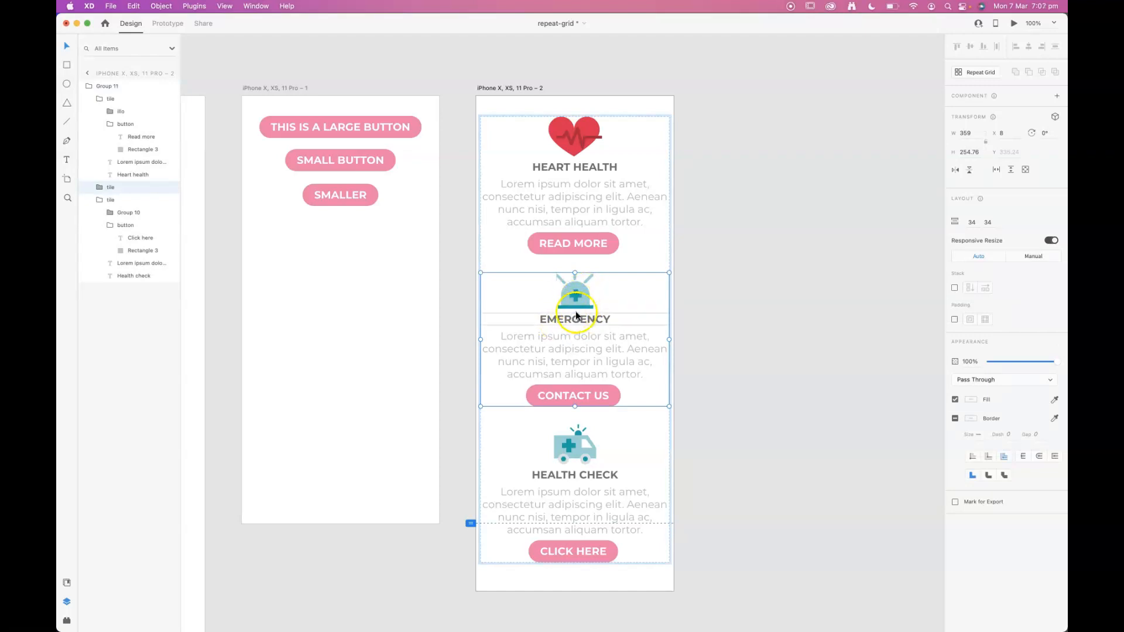
left_click_drag(577, 310, 579, 153)
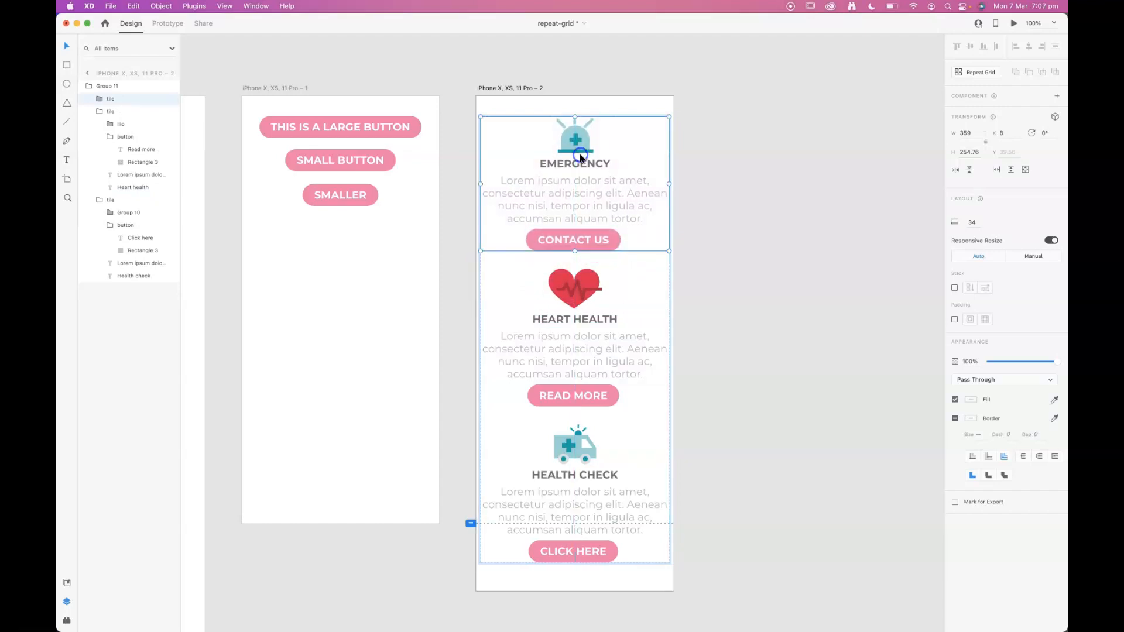
left_click(841, 348)
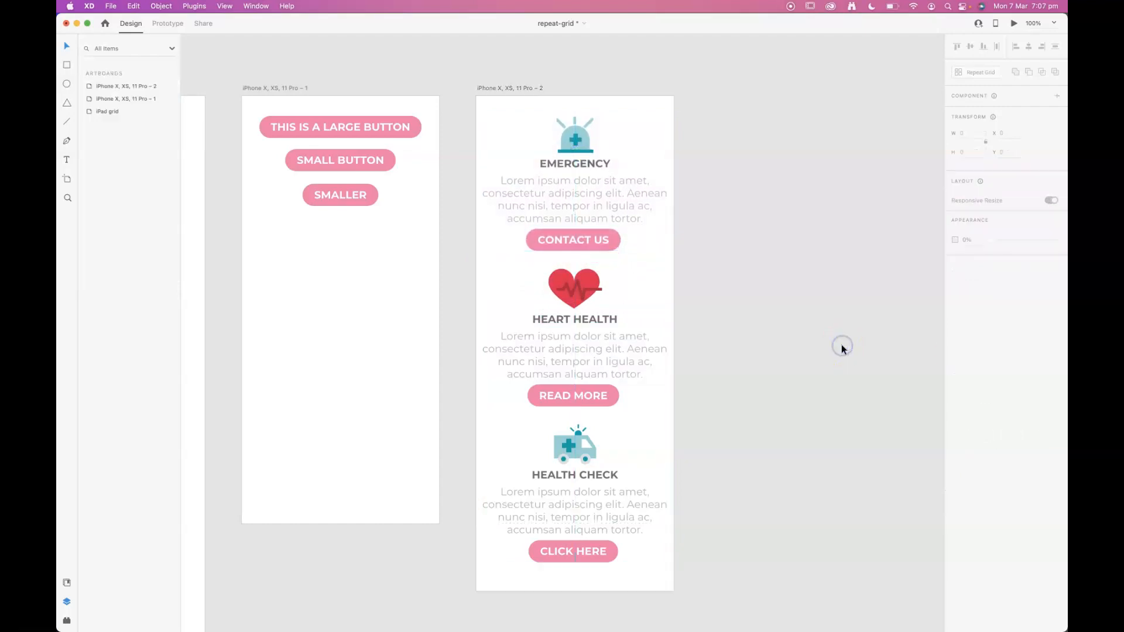
- Move the Health check tile to the first place in the stack, above the Emergency tile
double_click(594, 473)
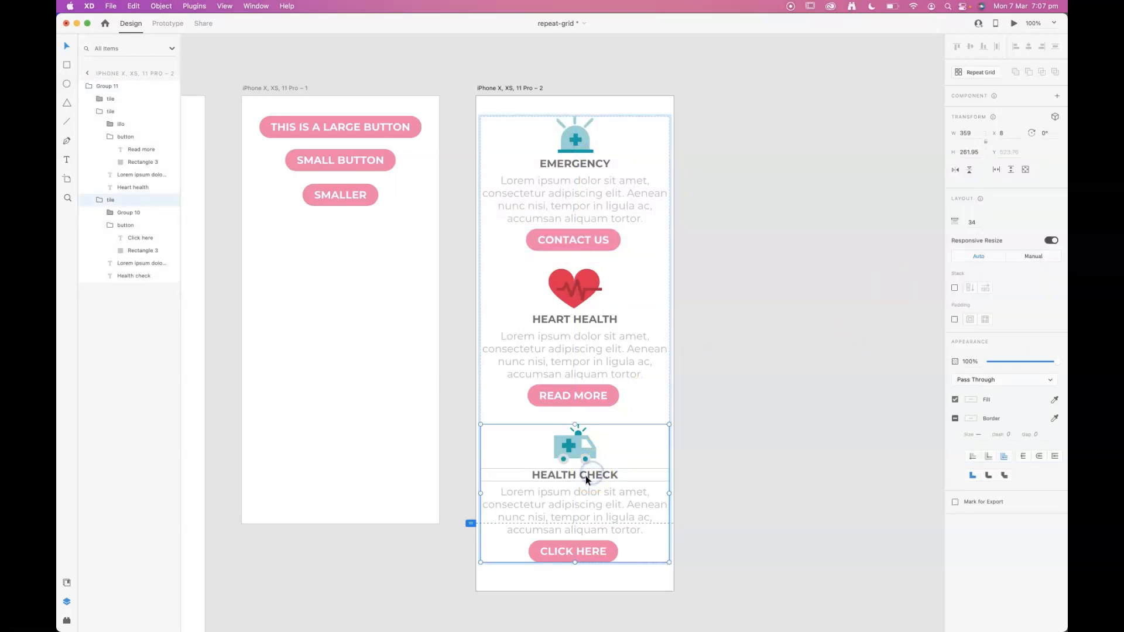
left_click_drag(586, 479, 617, 163)
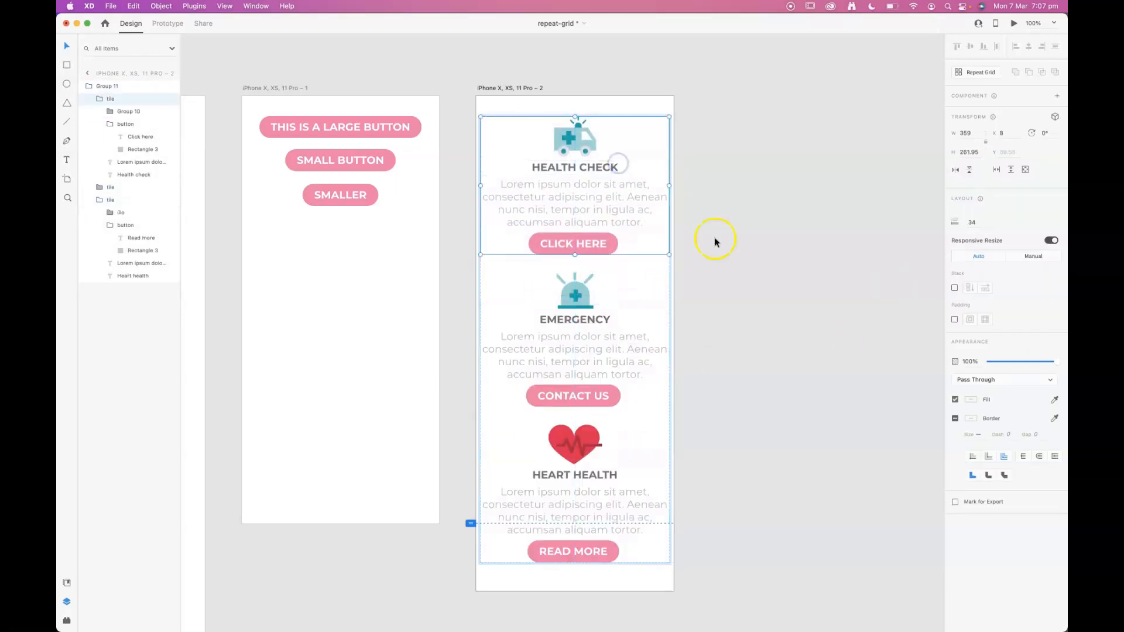
left_click(834, 308)
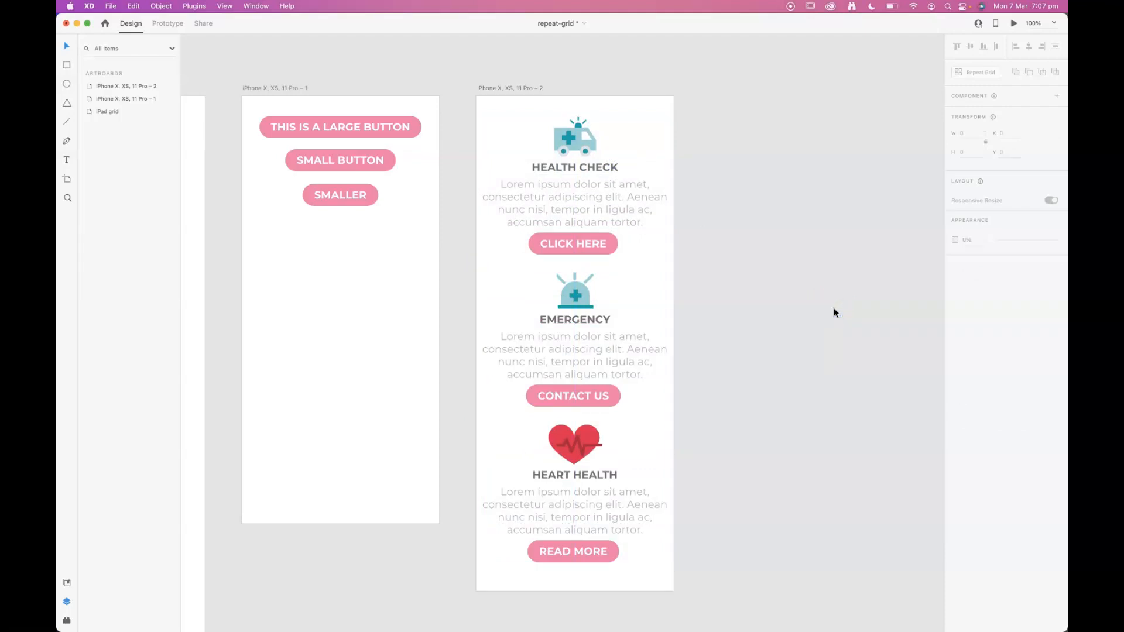
left_click(837, 448)
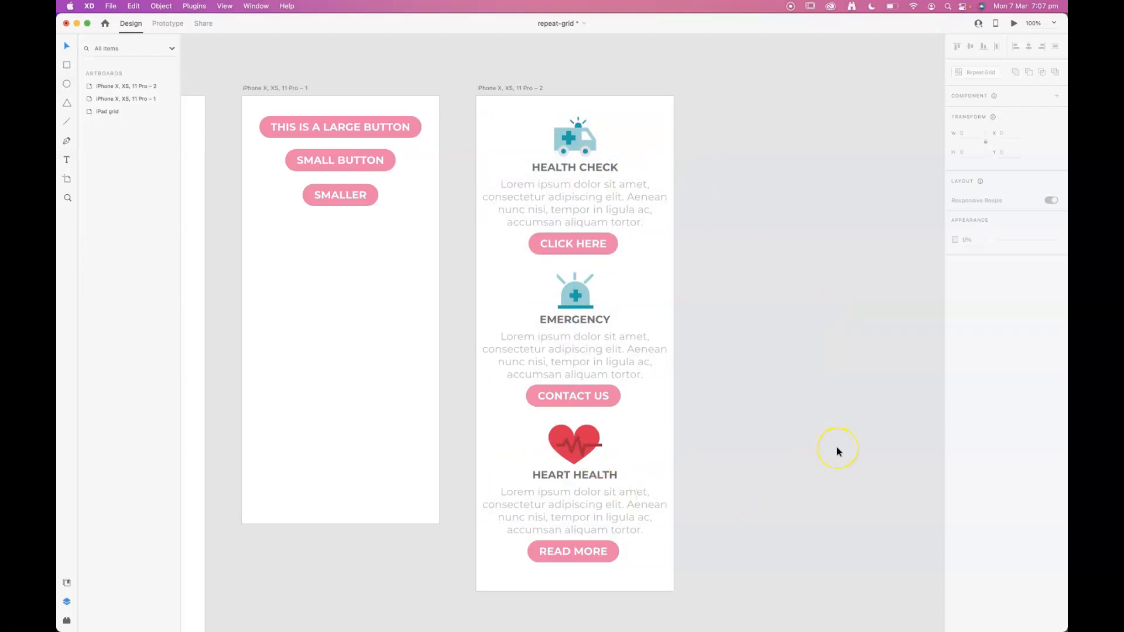